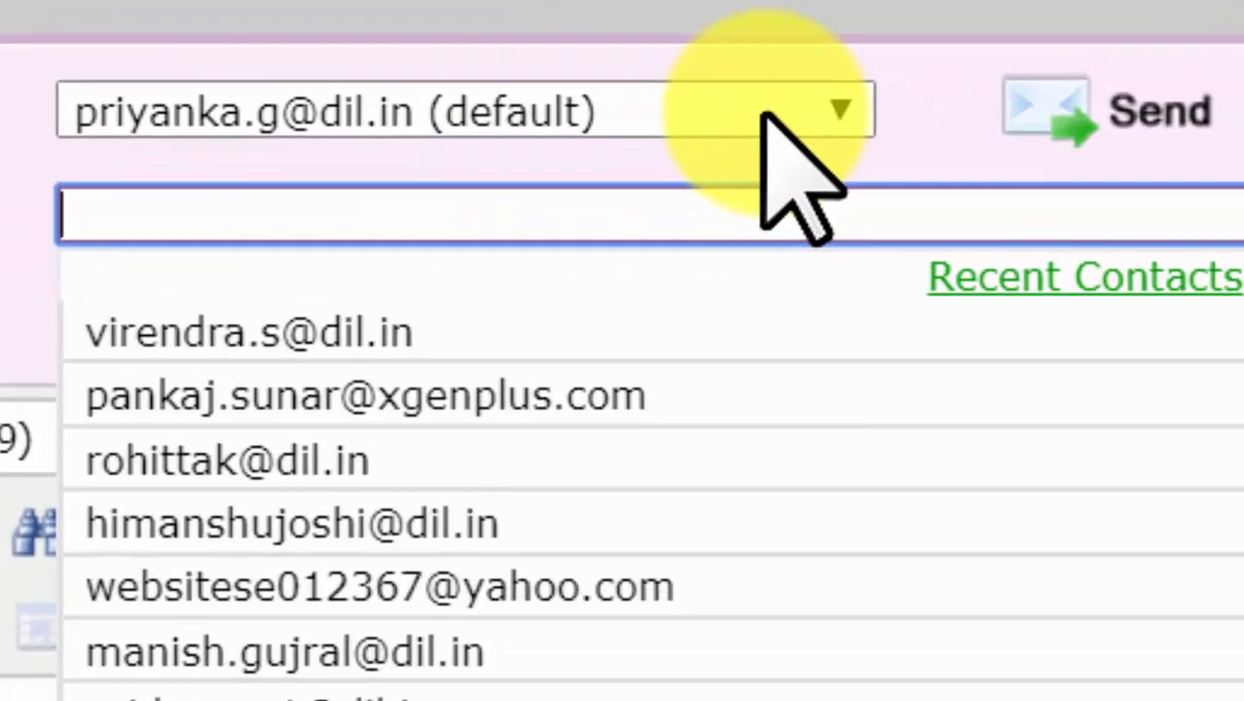
- From the compose From list, choose '+/- Other Email Ids' to add a sender address
left_click(593, 230)
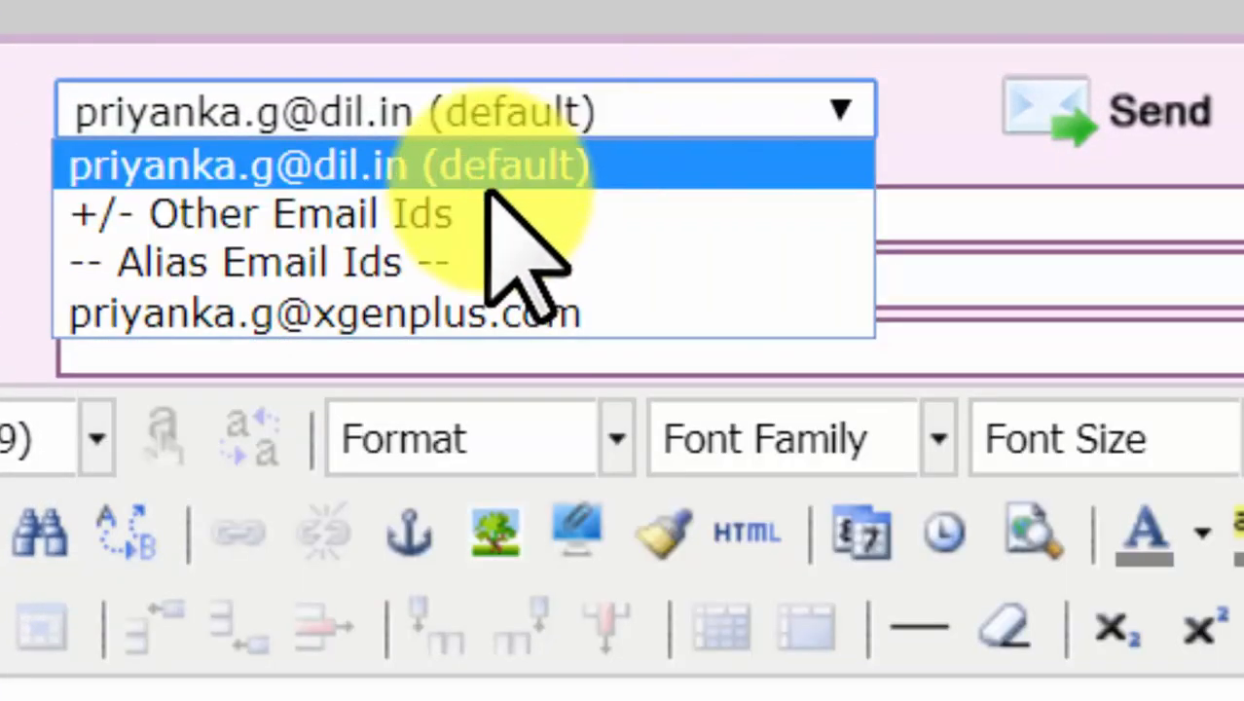
left_click(331, 208)
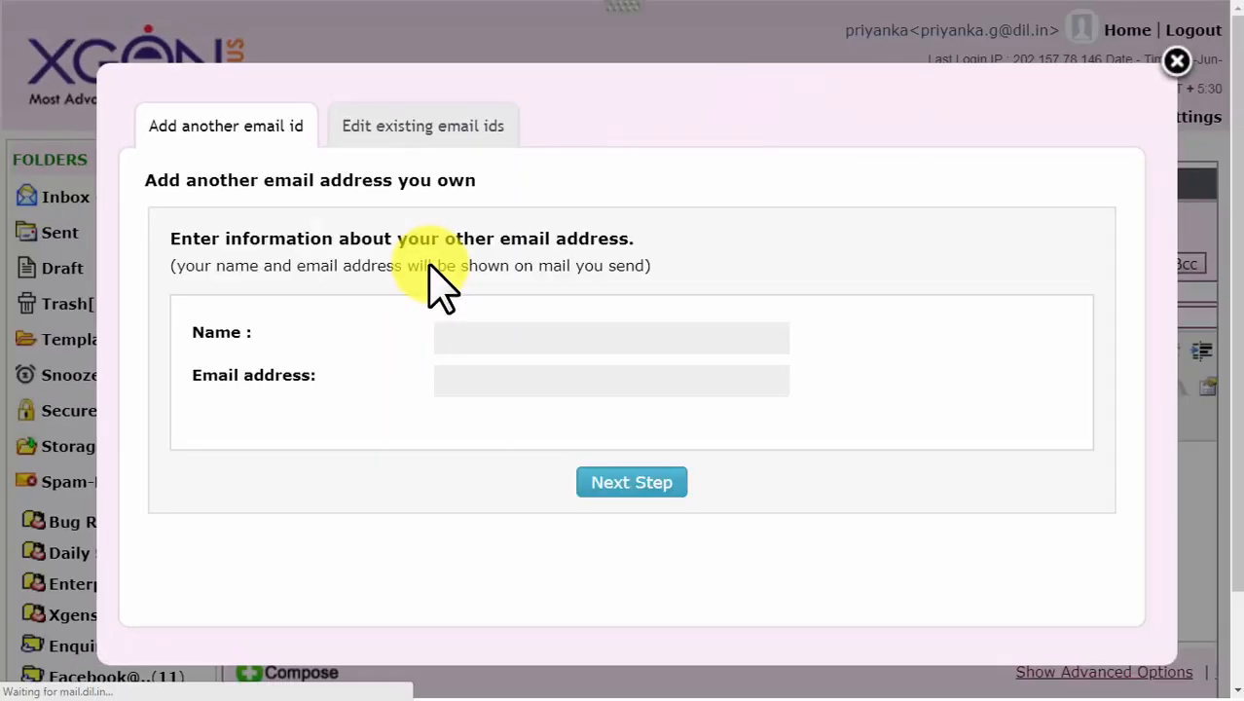
- Enter the new sender's display name and autocompleted email address, then continue to verification
left_click(483, 338)
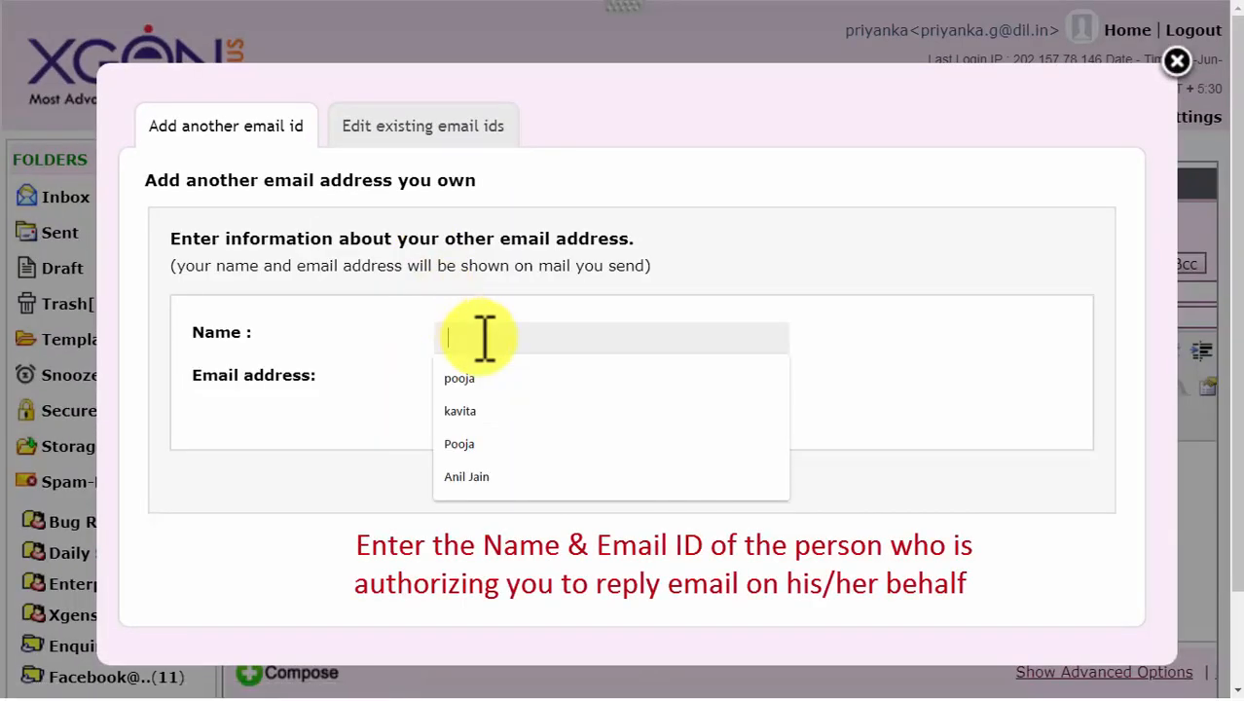
type("Pooja")
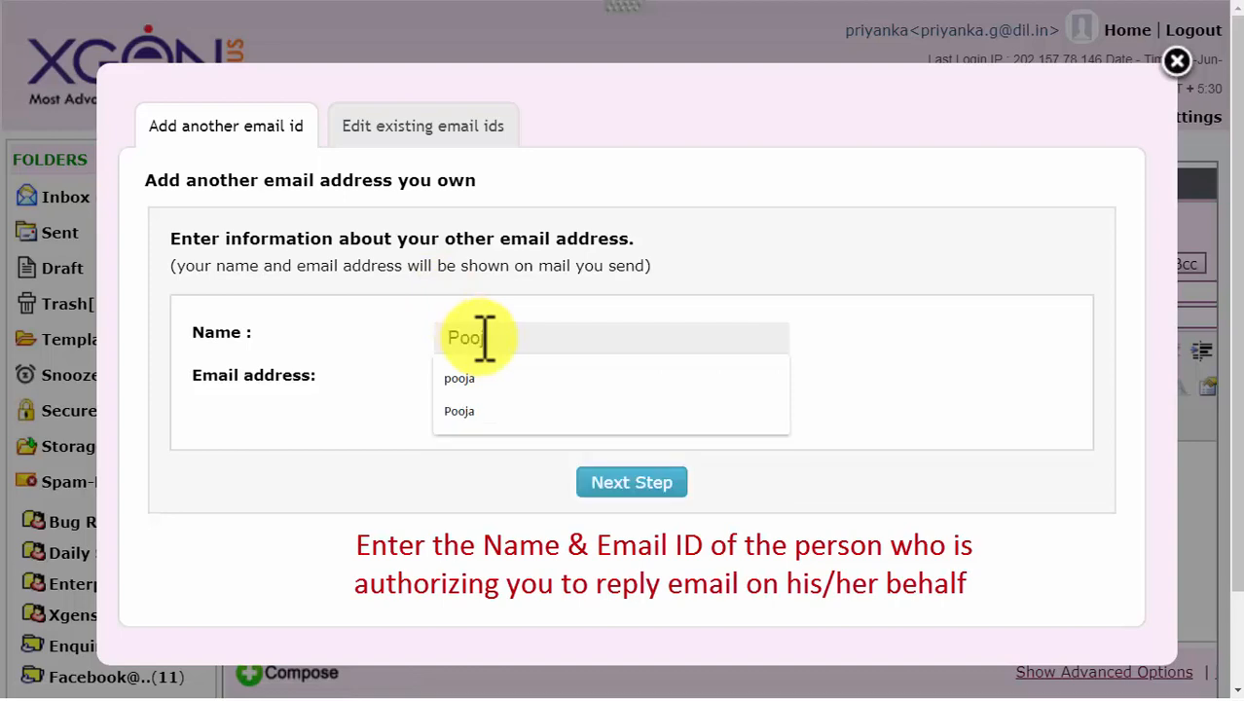
key("Tab")
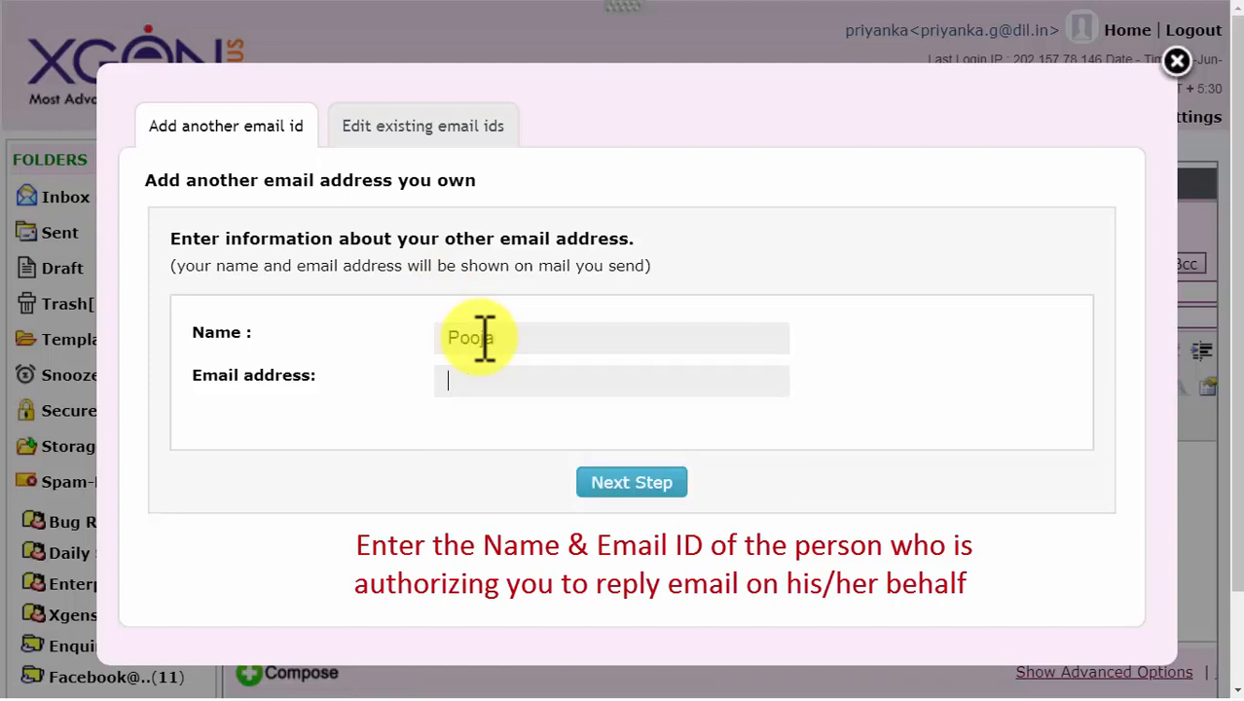
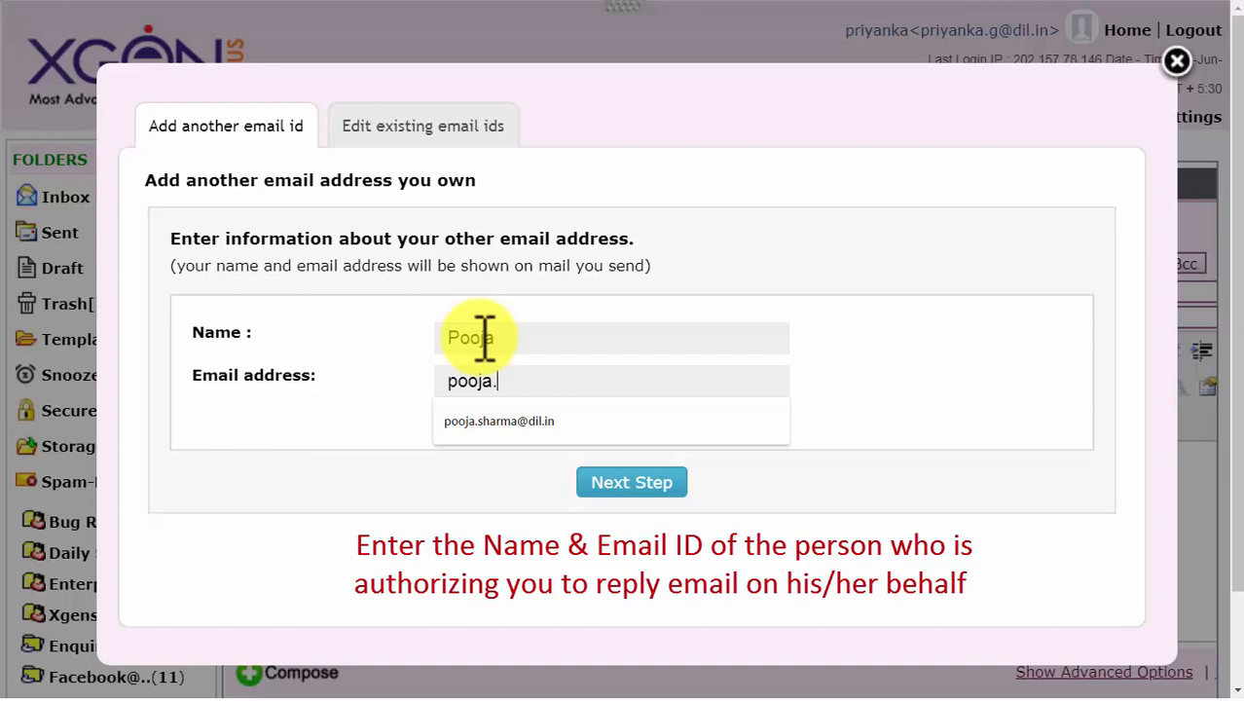
key("Down")
key("Return")
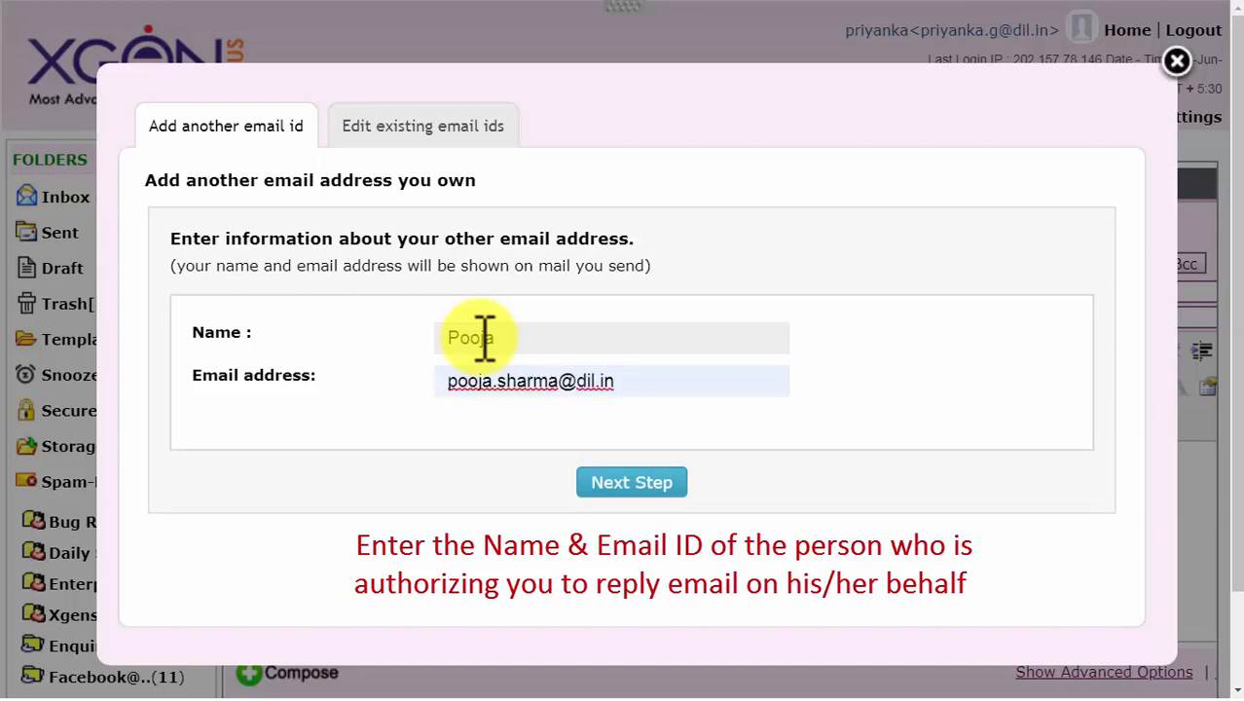
left_click(614, 490)
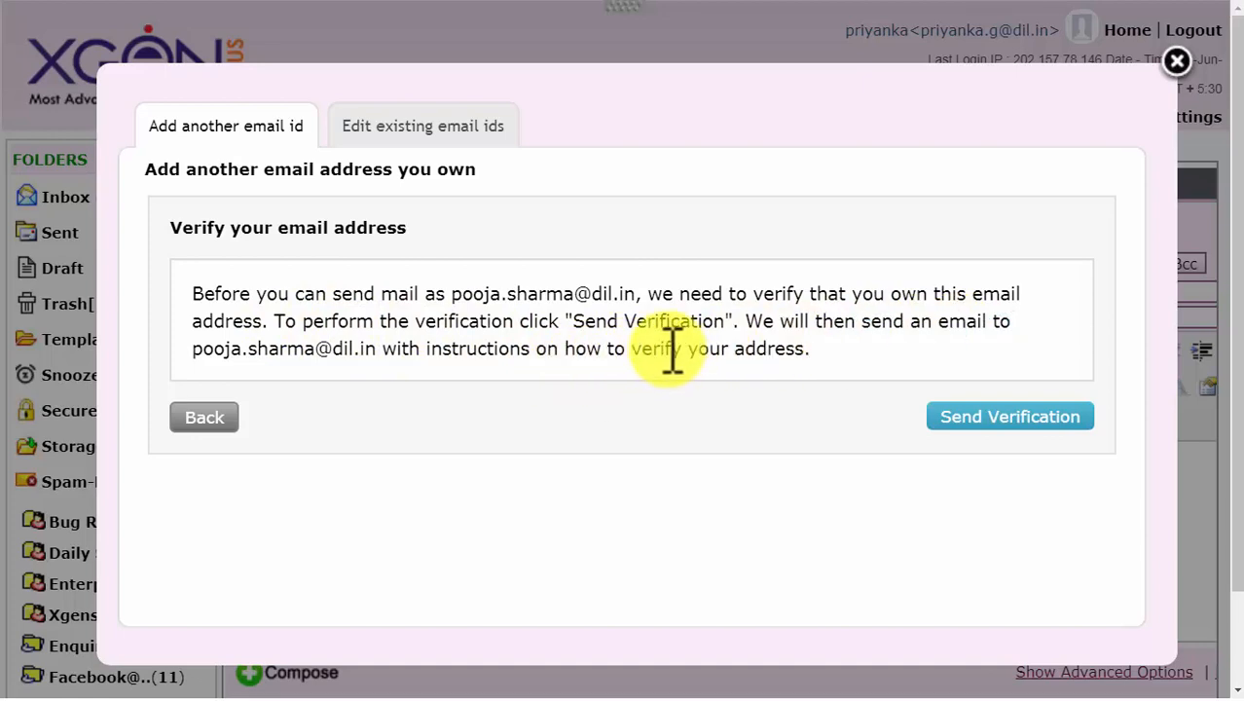
- Send the verification email and submit the confirmation code it contains
left_click(1017, 419)
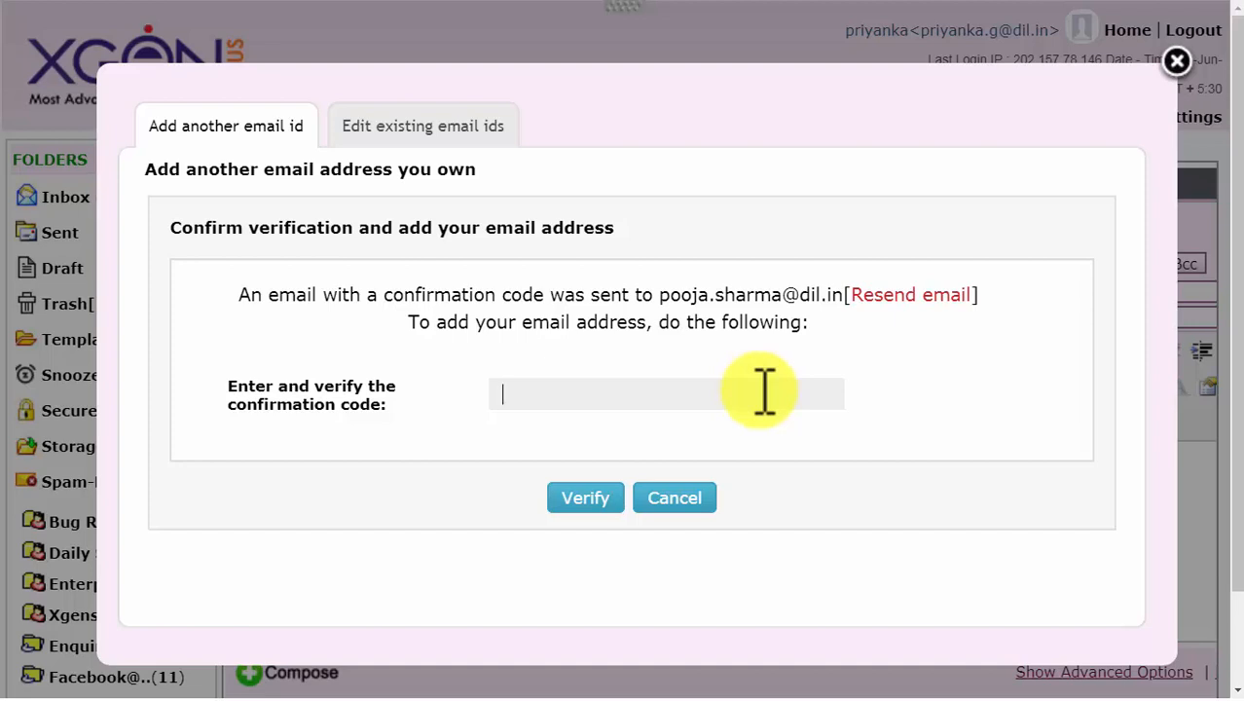
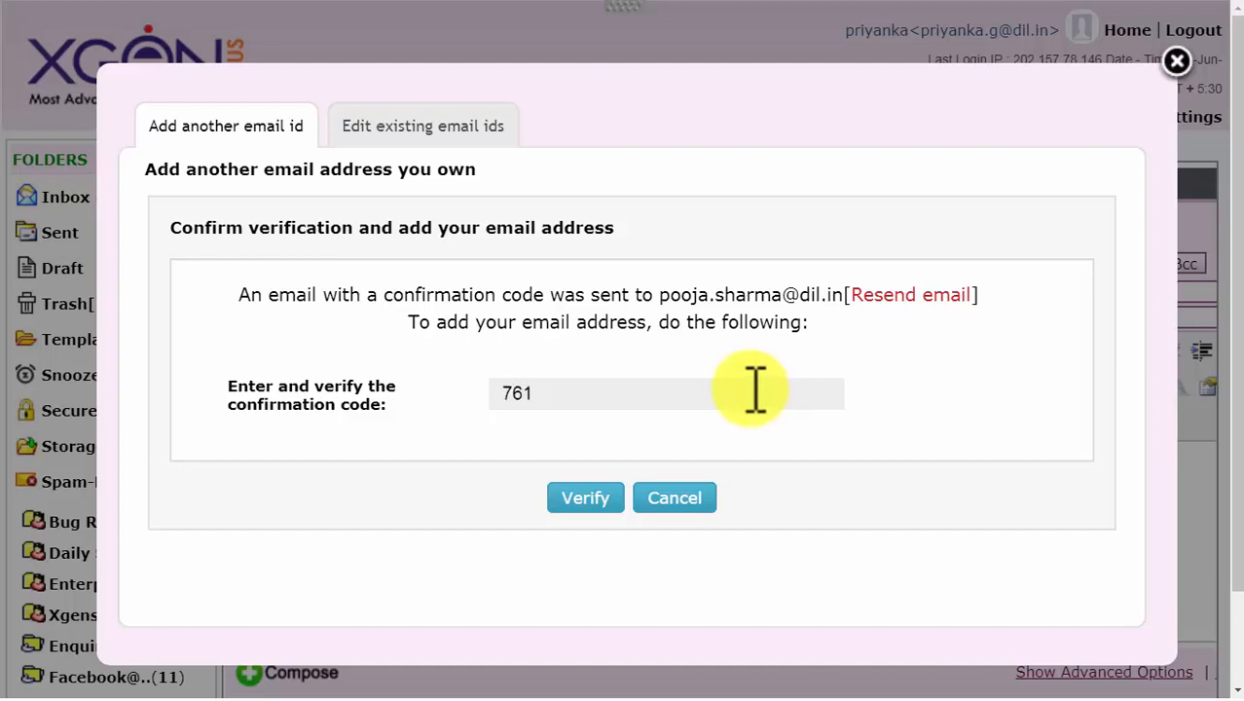
left_click(582, 498)
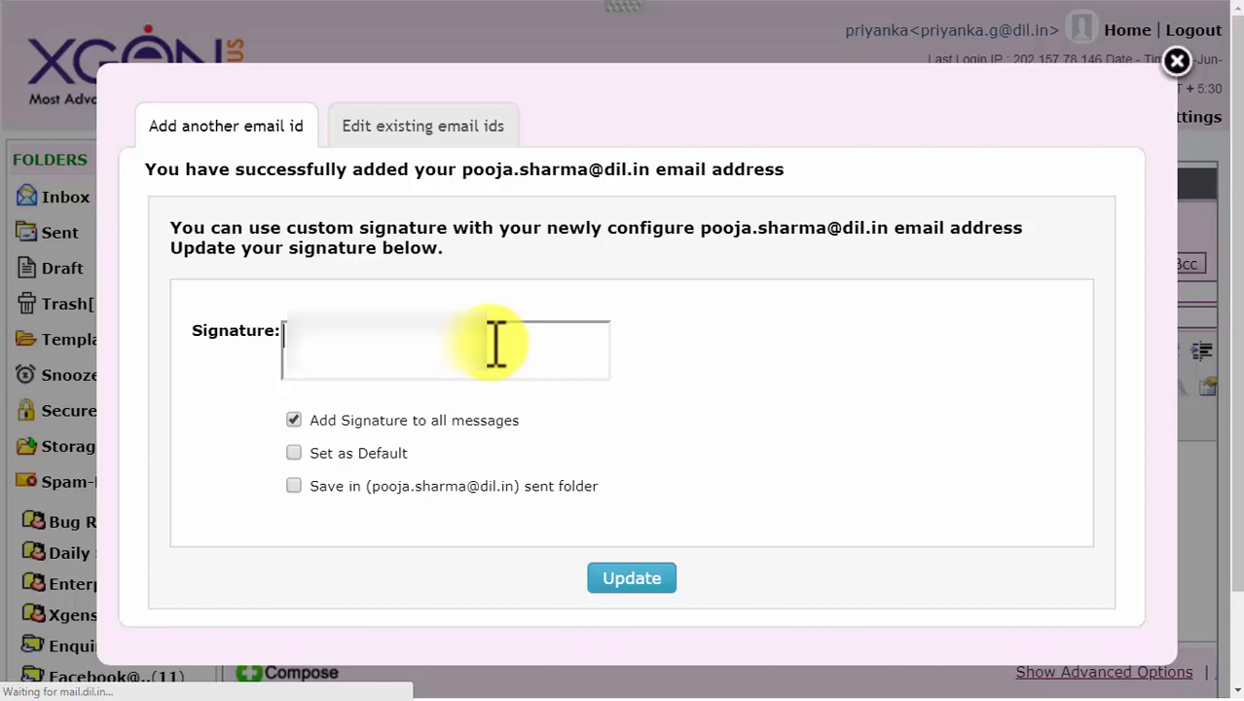
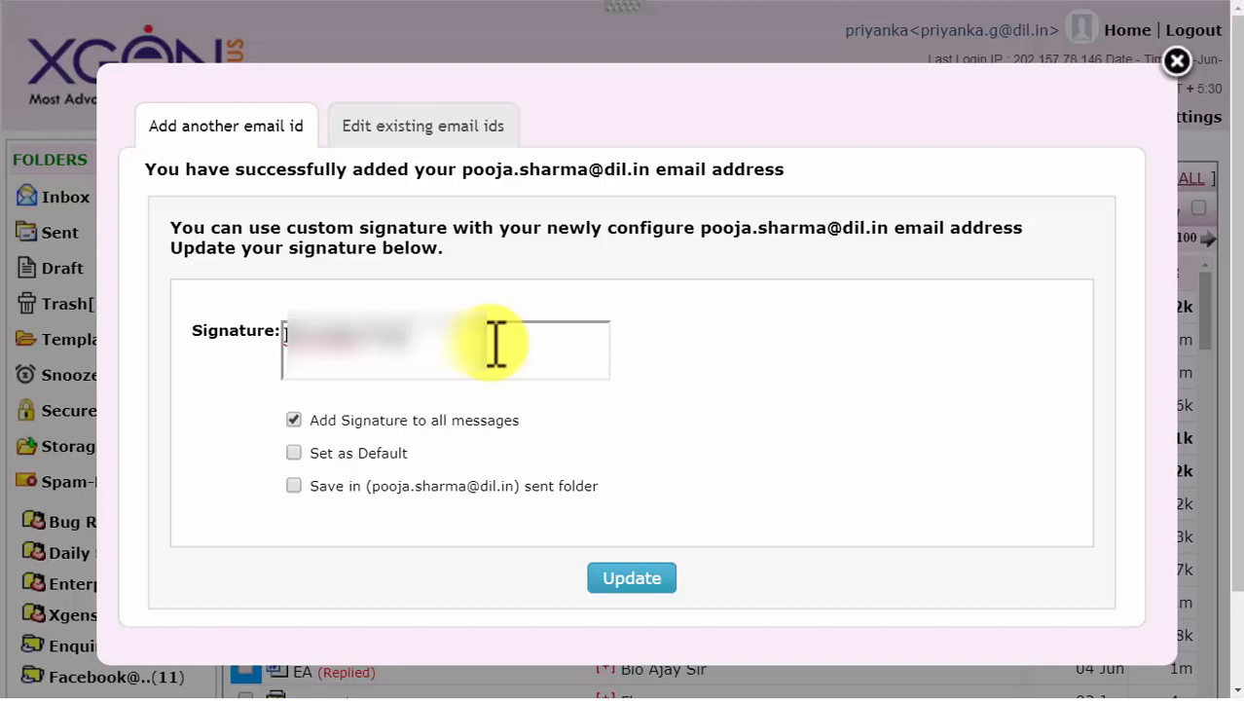
- Write a signature with the sender's name and the title 'Sales Executive'
type("Sales Ex")
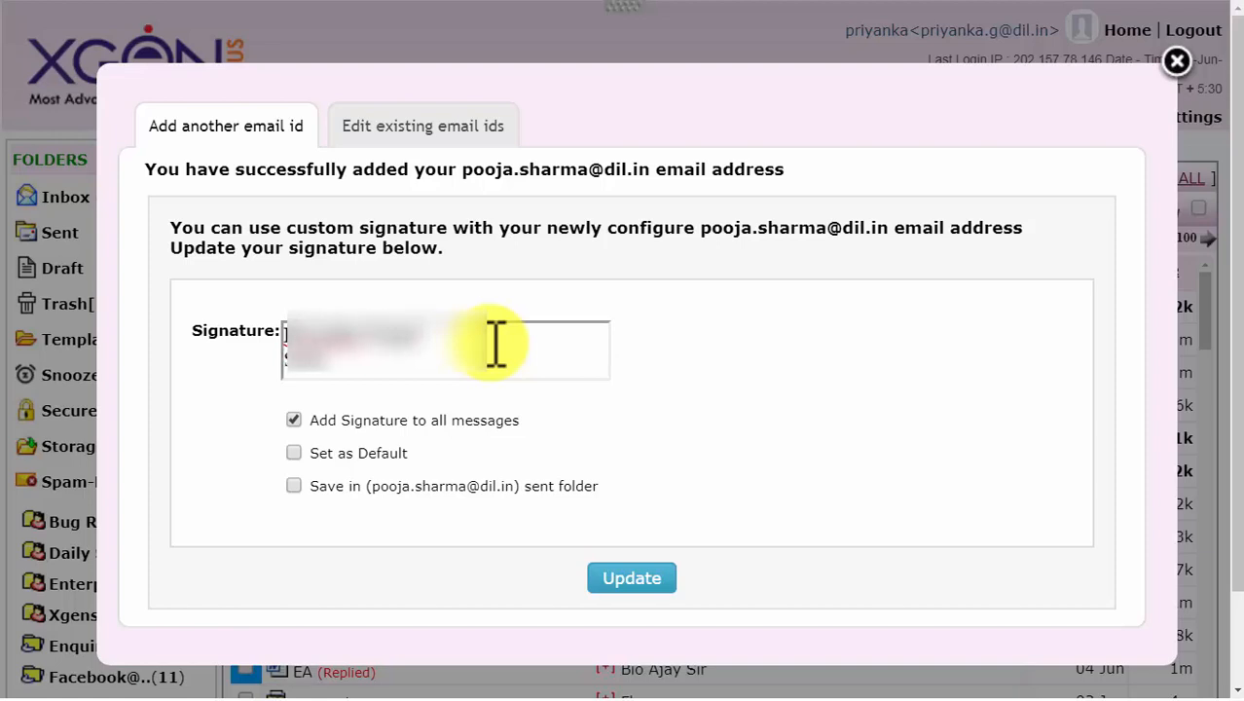
type("ecutive")
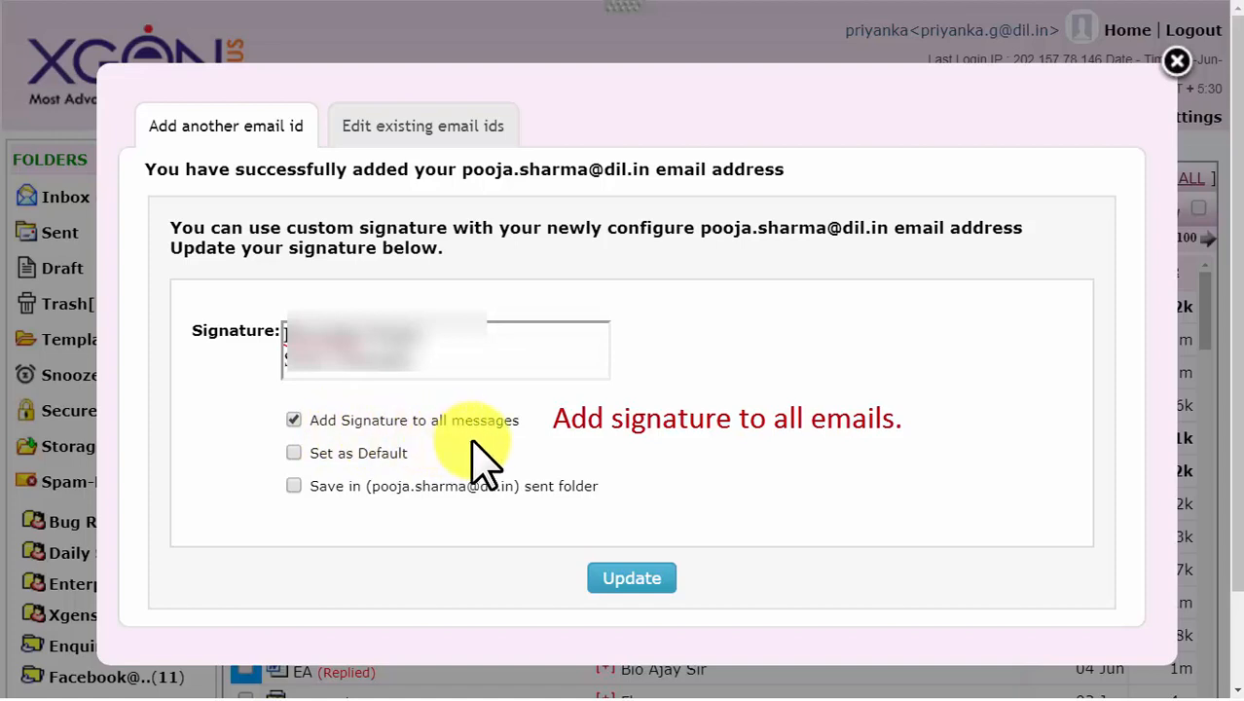
- Make the address the default sender, leave sent-folder saving off, and save
left_click(293, 451)
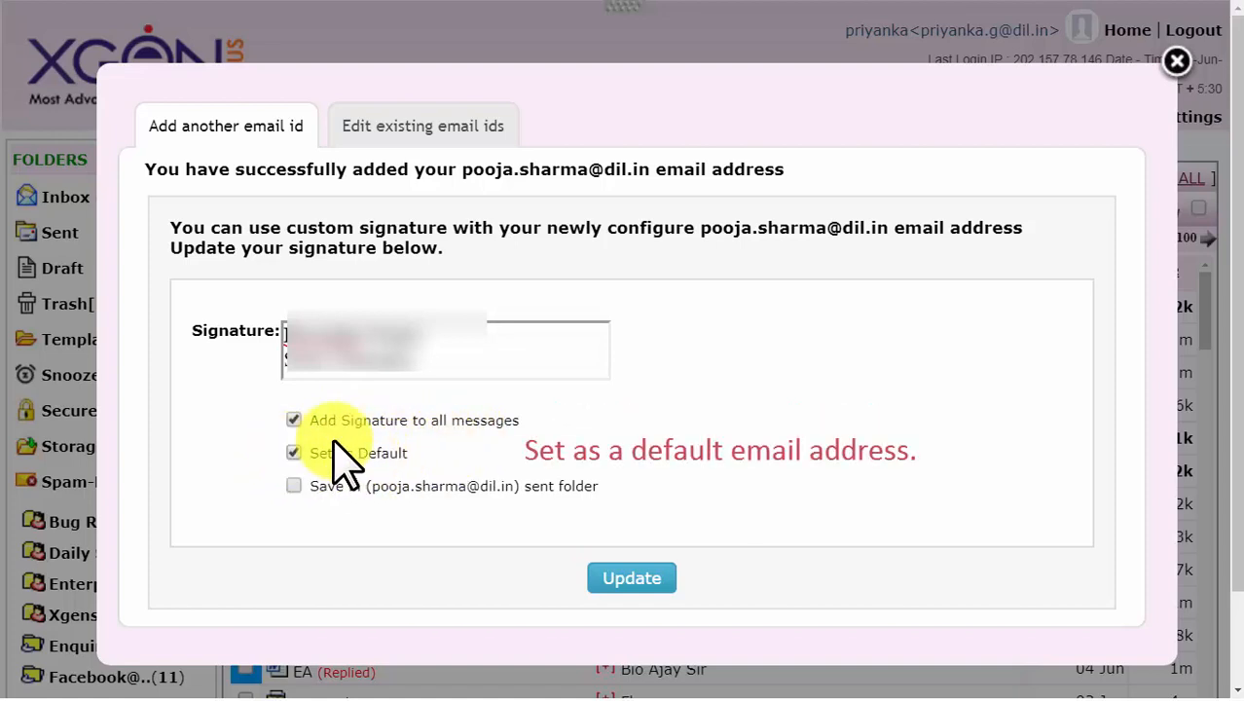
left_click(294, 486)
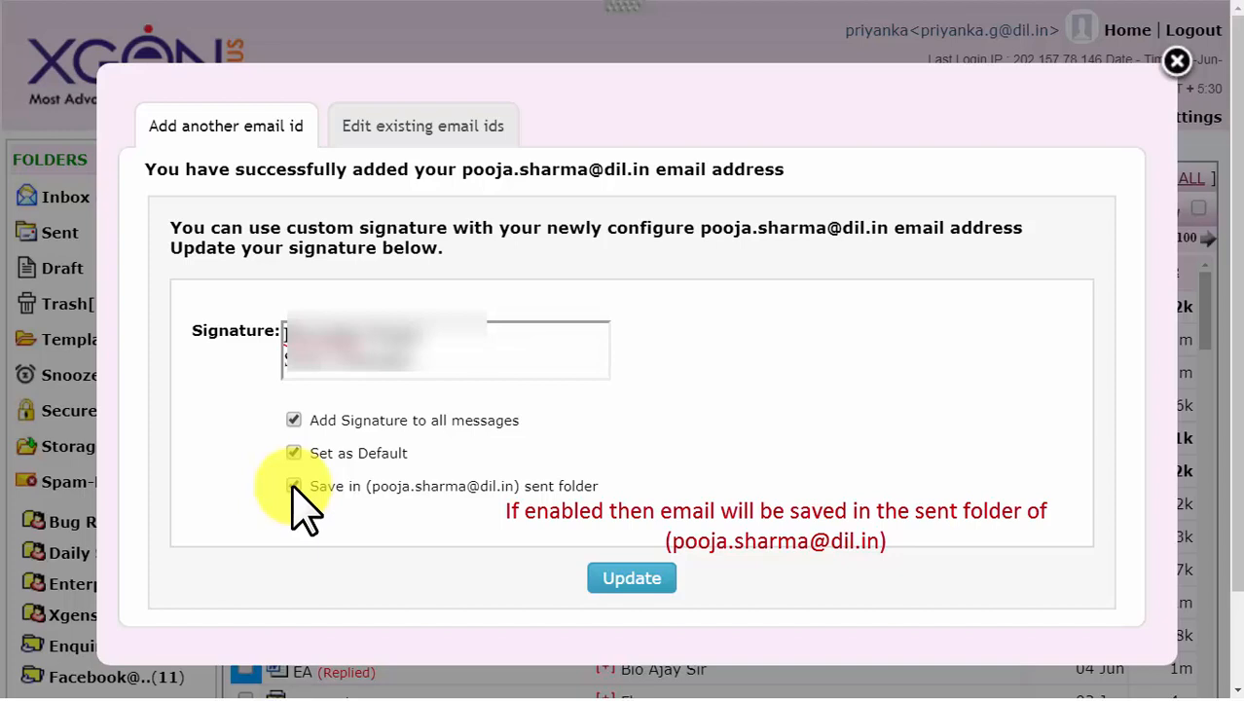
left_click(294, 485)
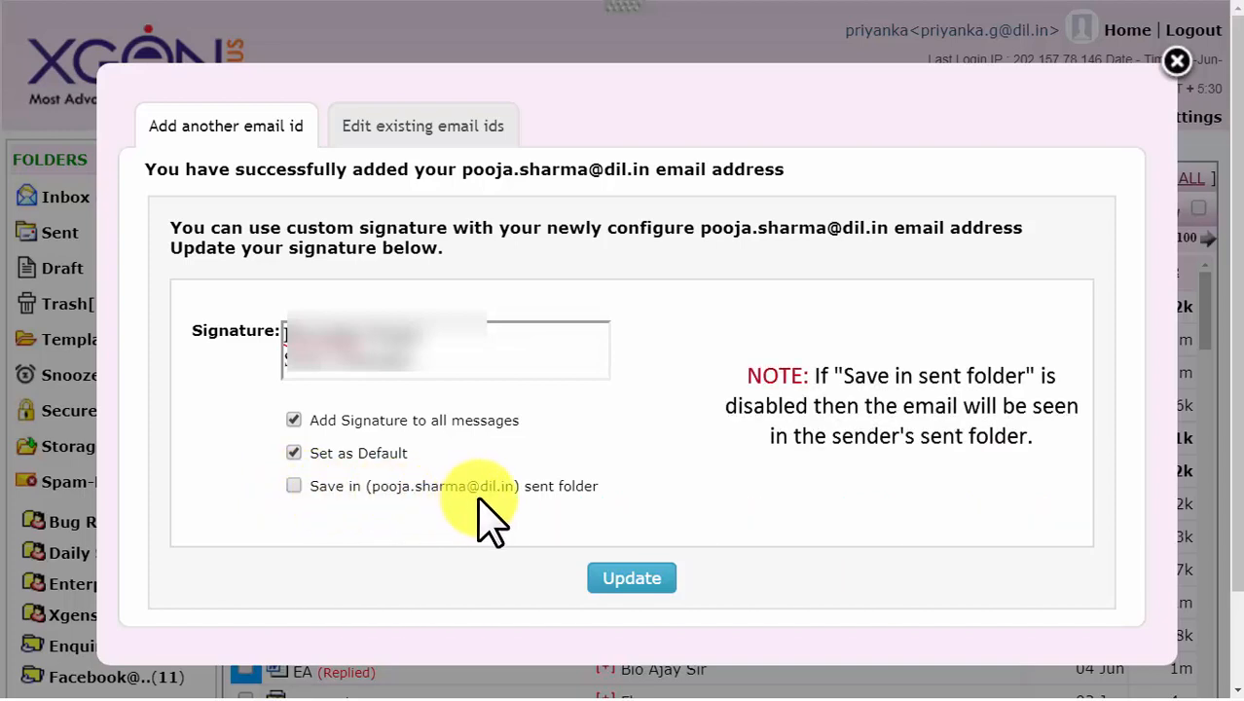
left_click(650, 579)
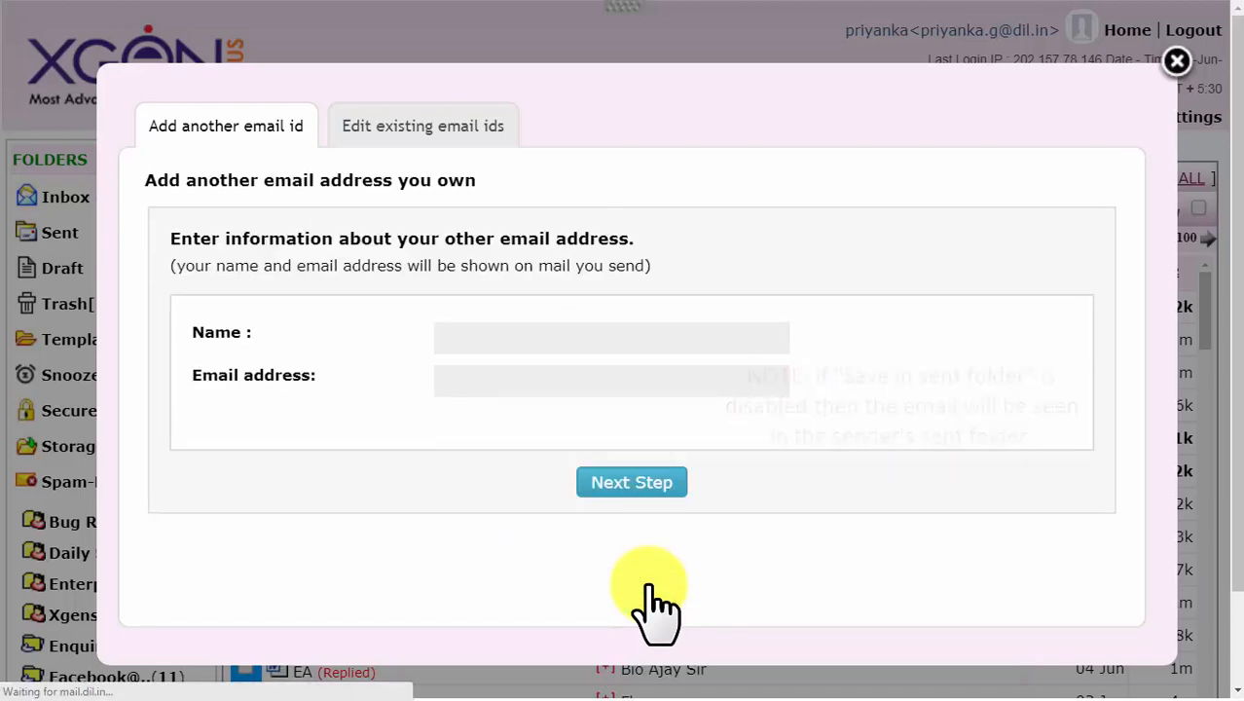
- Open the added address under Edit existing email ids, update it unchanged, and close the dialog
left_click(451, 156)
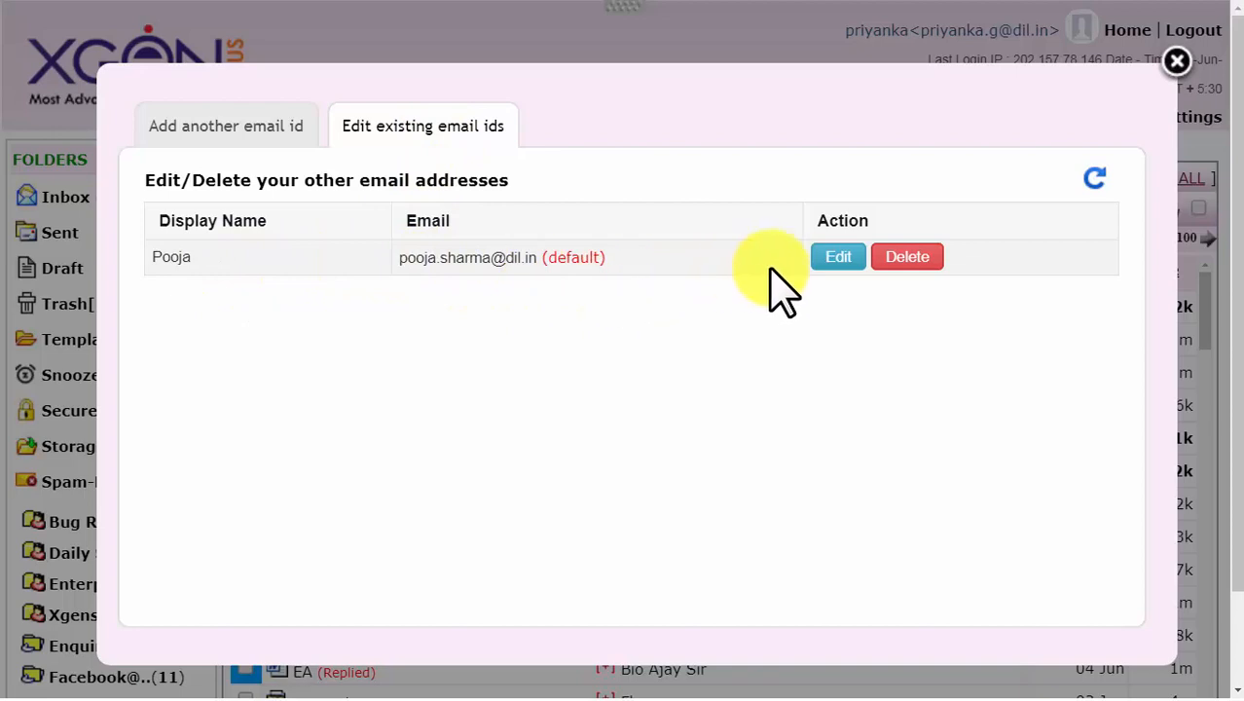
left_click(830, 257)
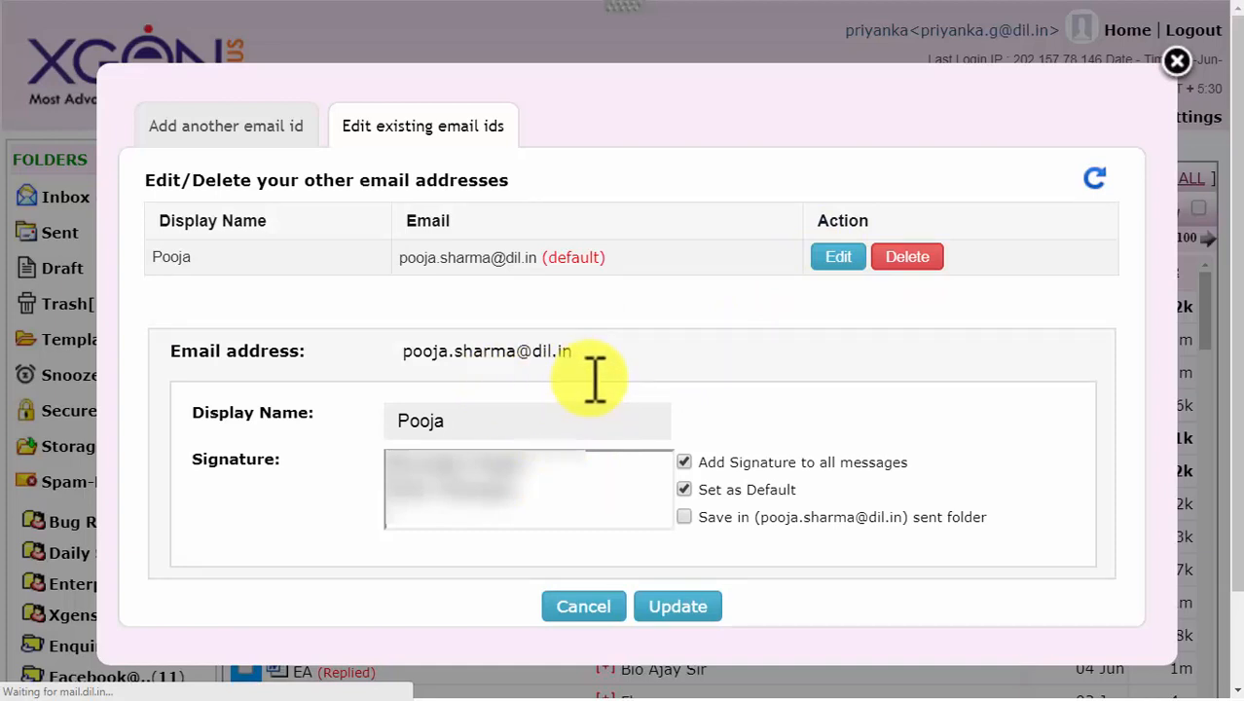
left_click(672, 607)
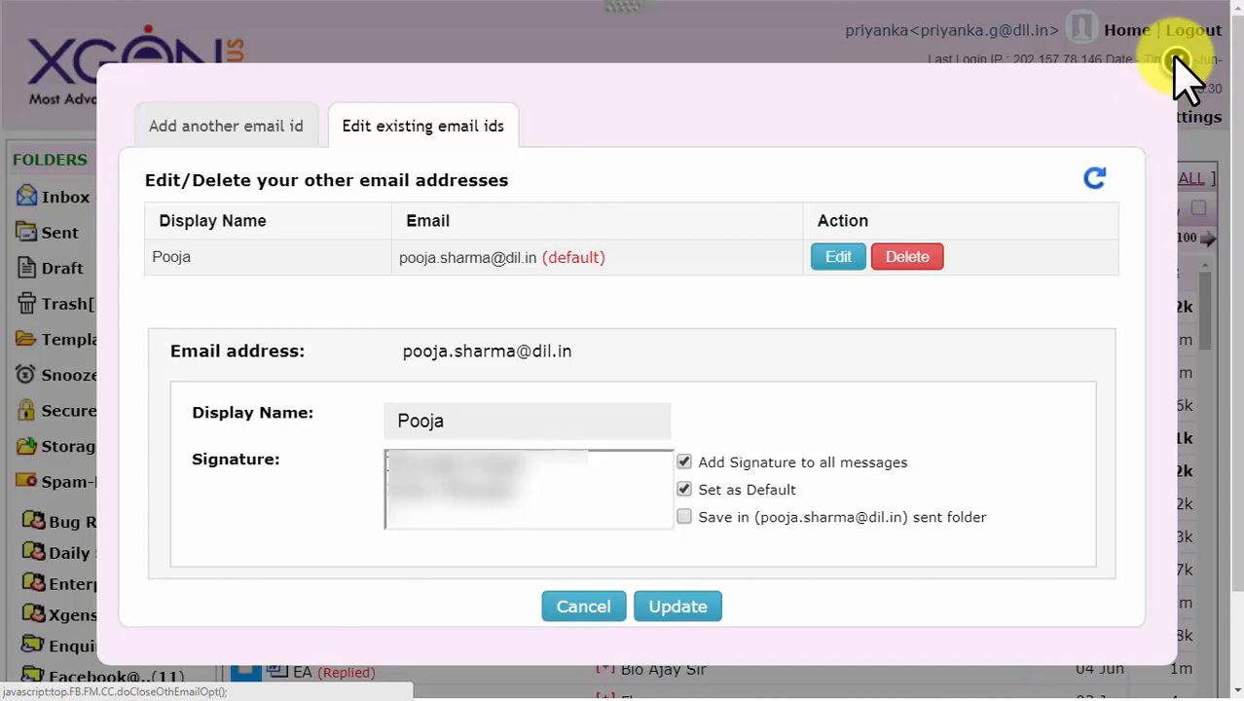
left_click(1178, 68)
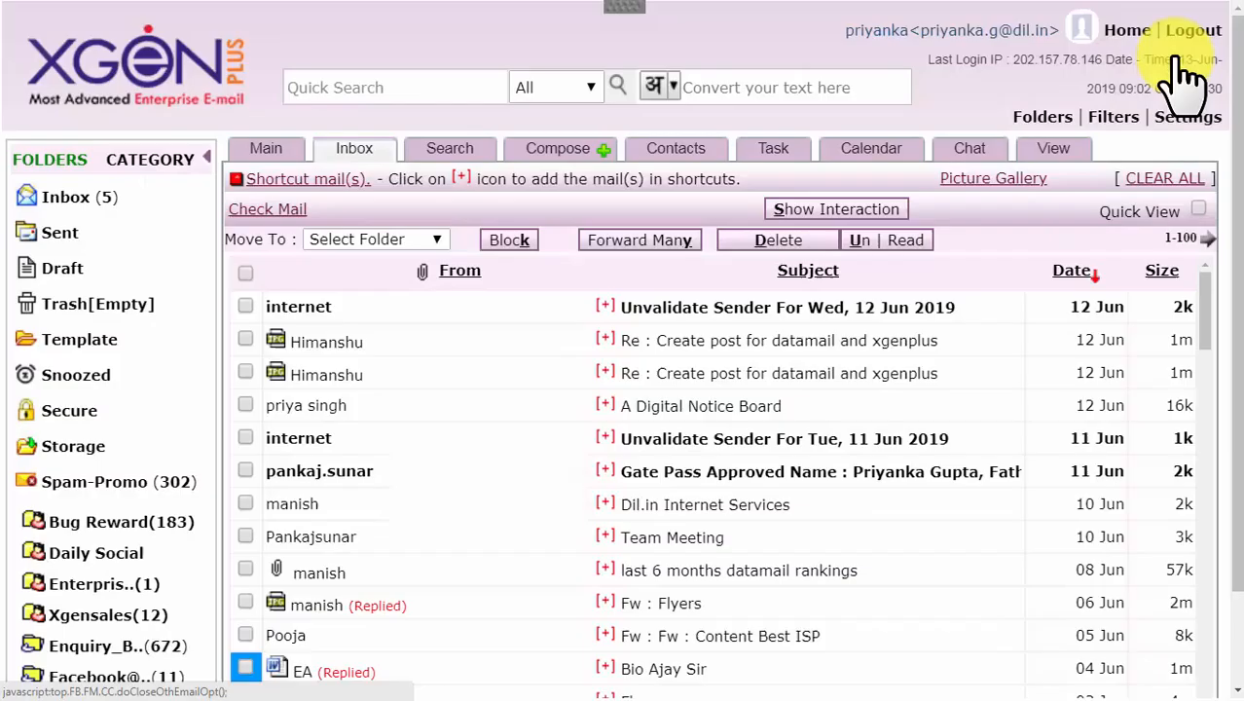
- Start a new mail from the added address and begin entering the recipient's address in To
left_click(556, 153)
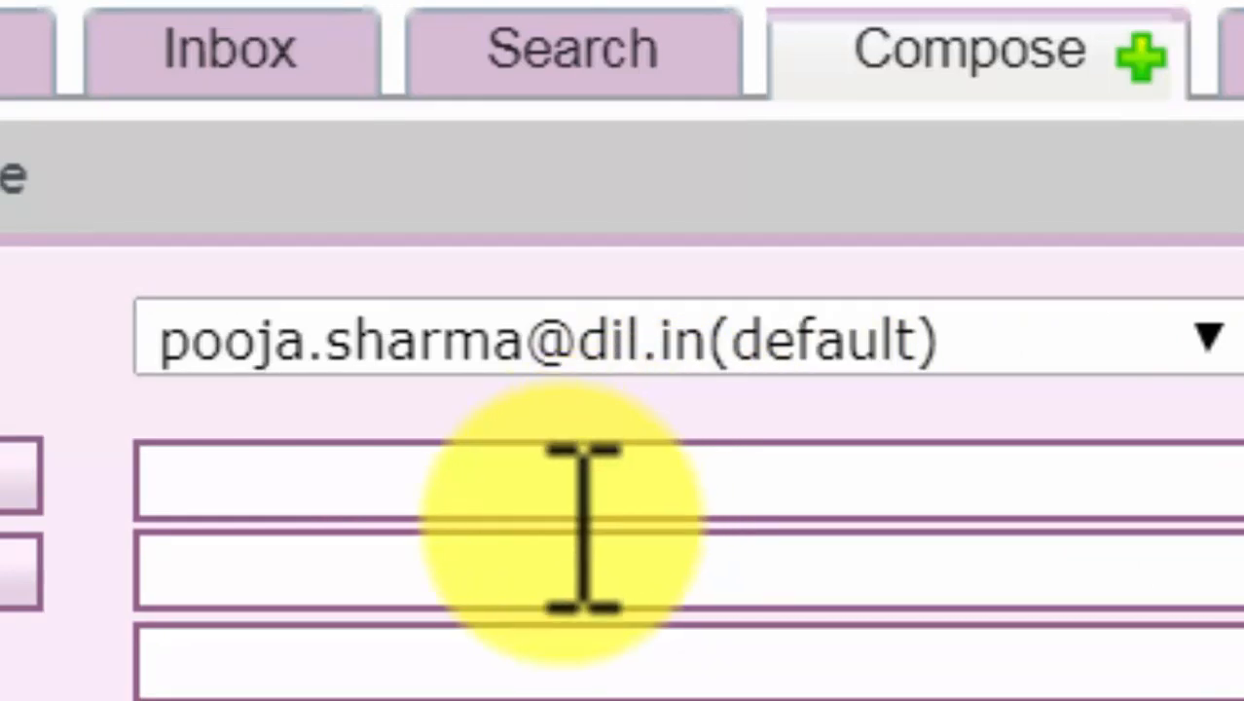
left_click(604, 477)
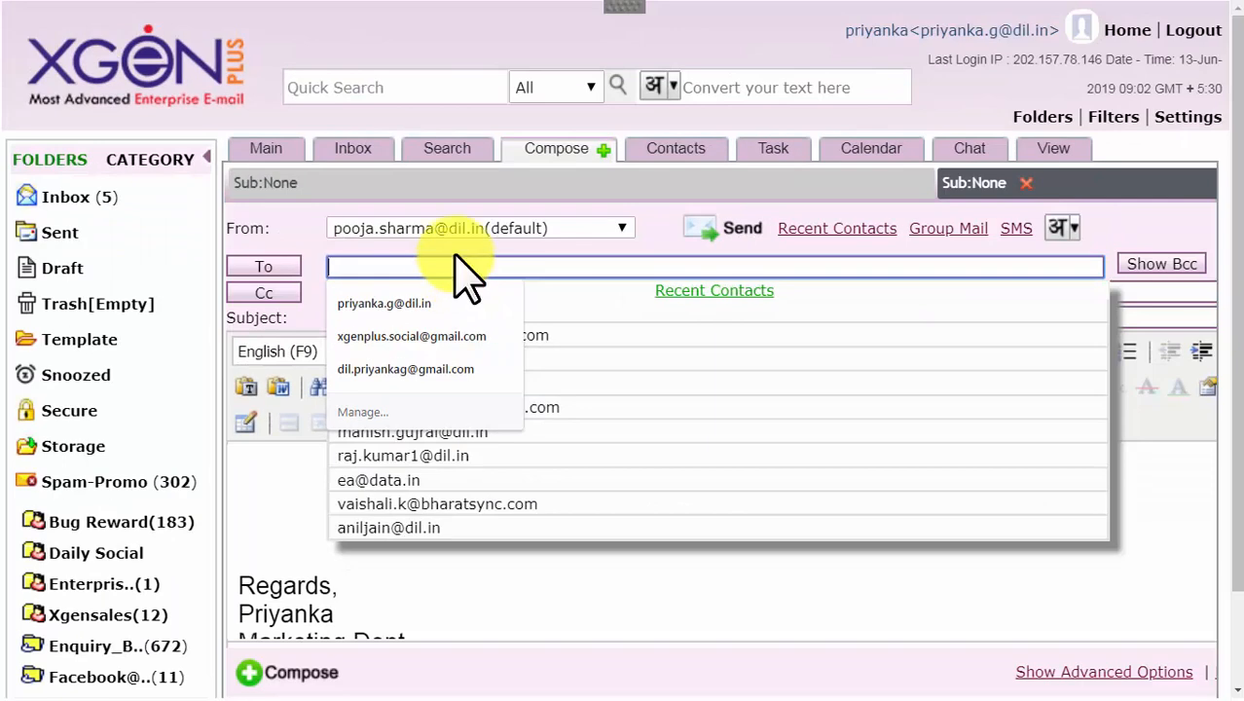
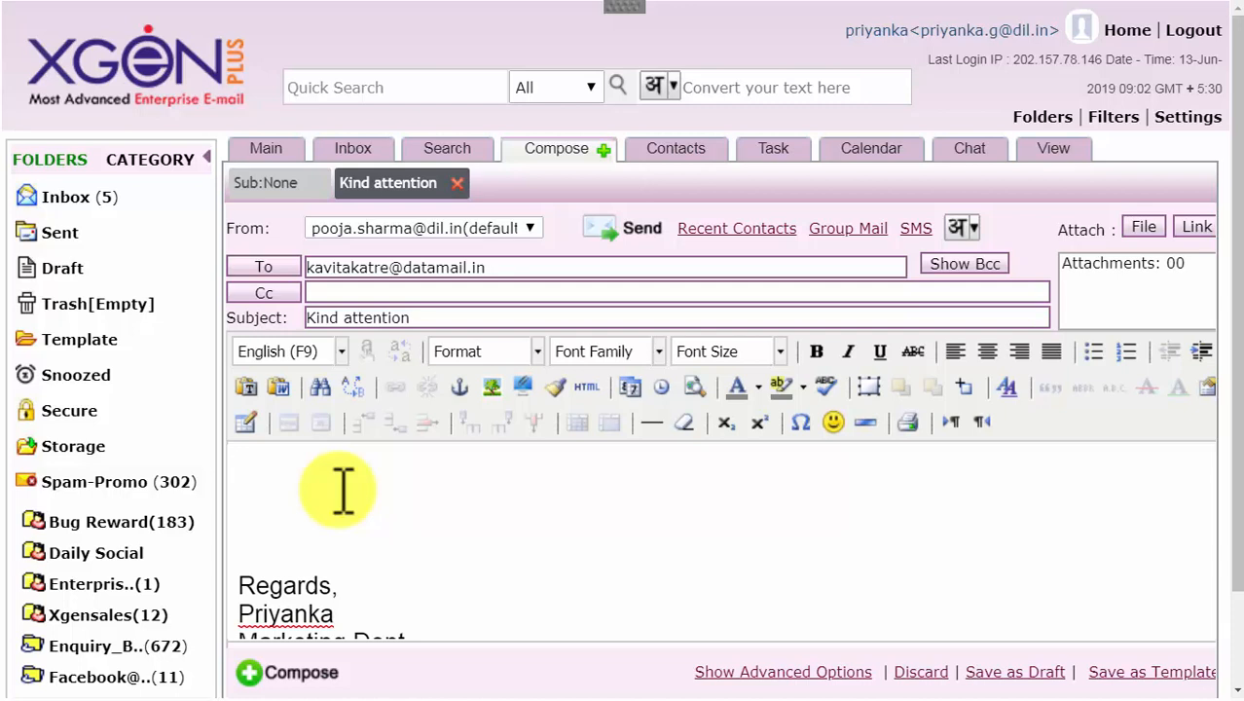
- Write 'Hi,' and 'Kindly update the report ASAP' in the body, then send
type("Hi,")
key("Return")
key("Return")
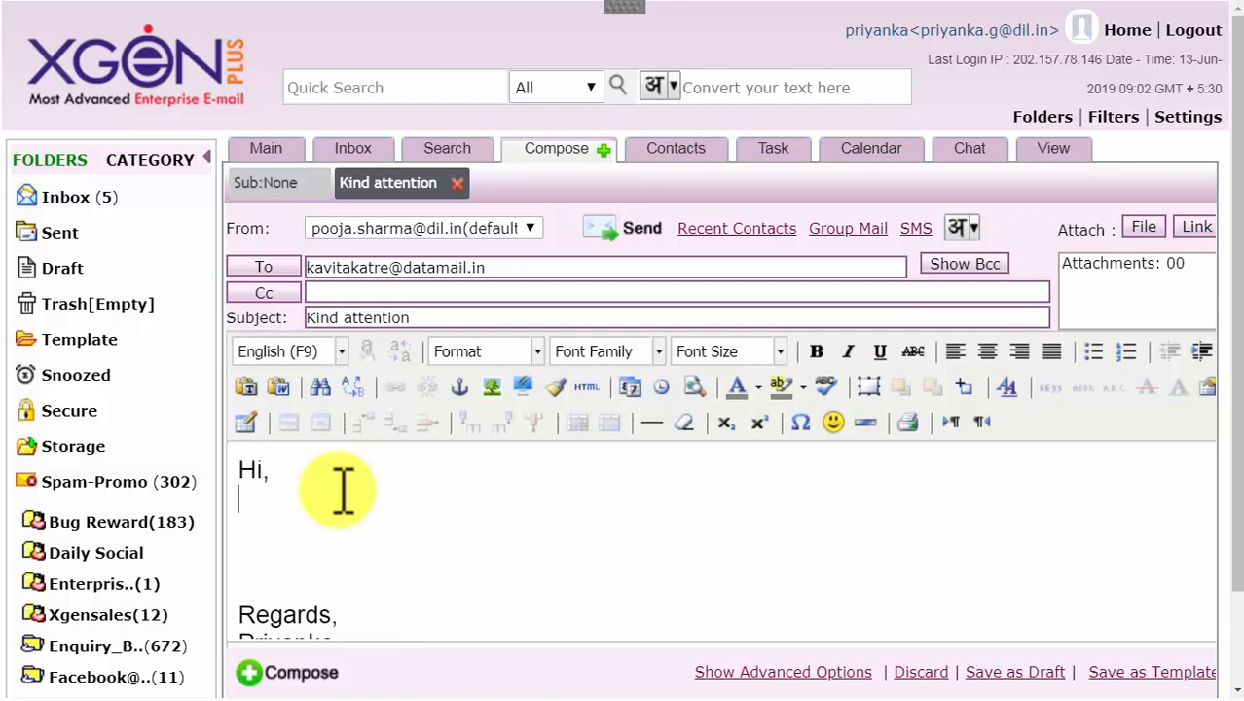
type("Kindly ")
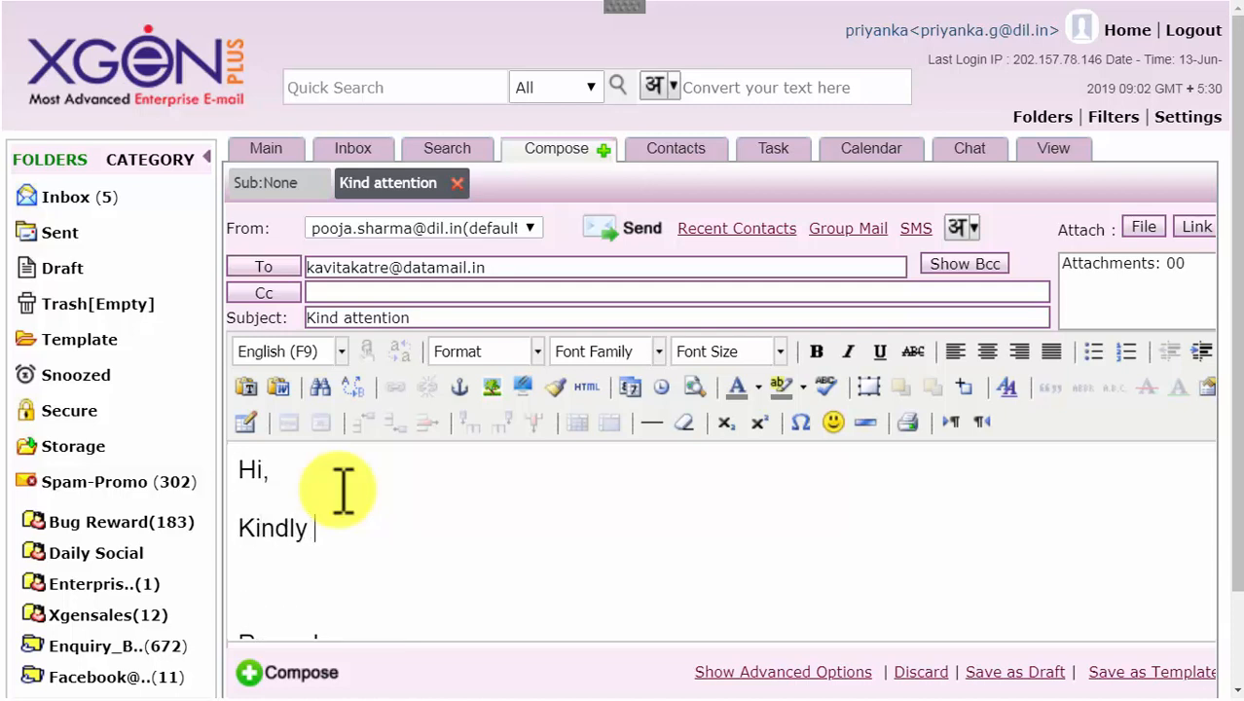
type("update the ")
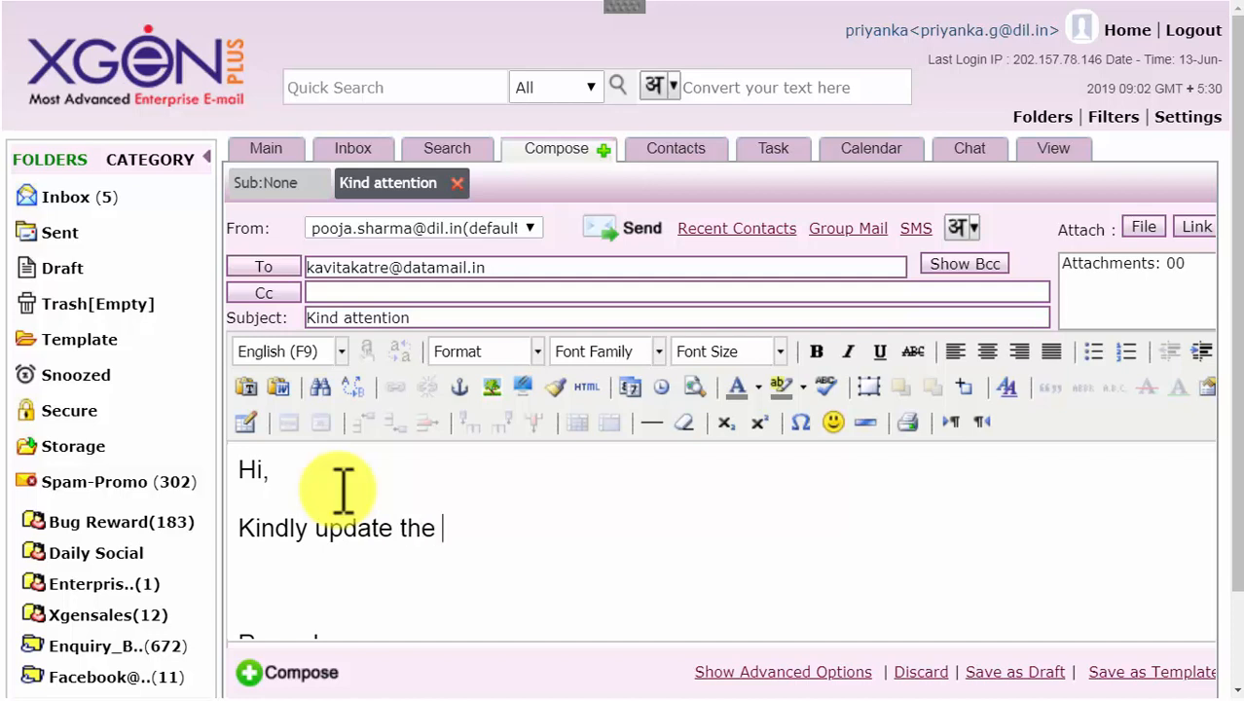
type("report")
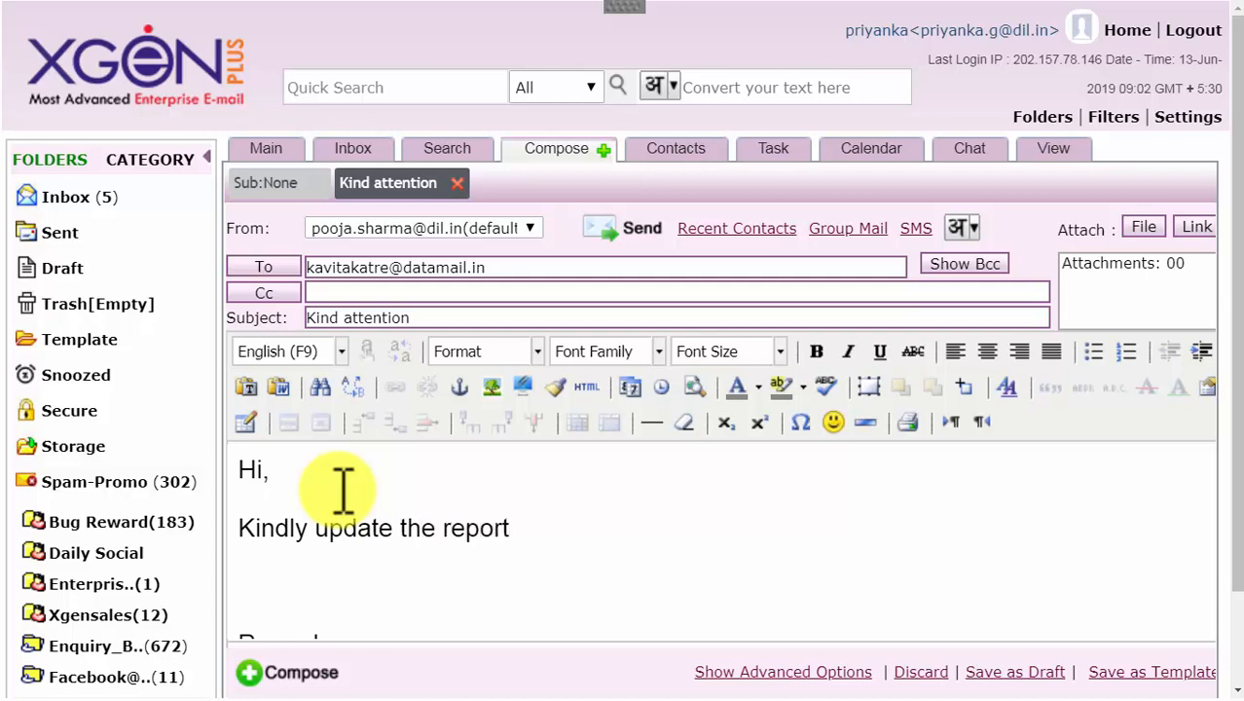
type(" ASAP")
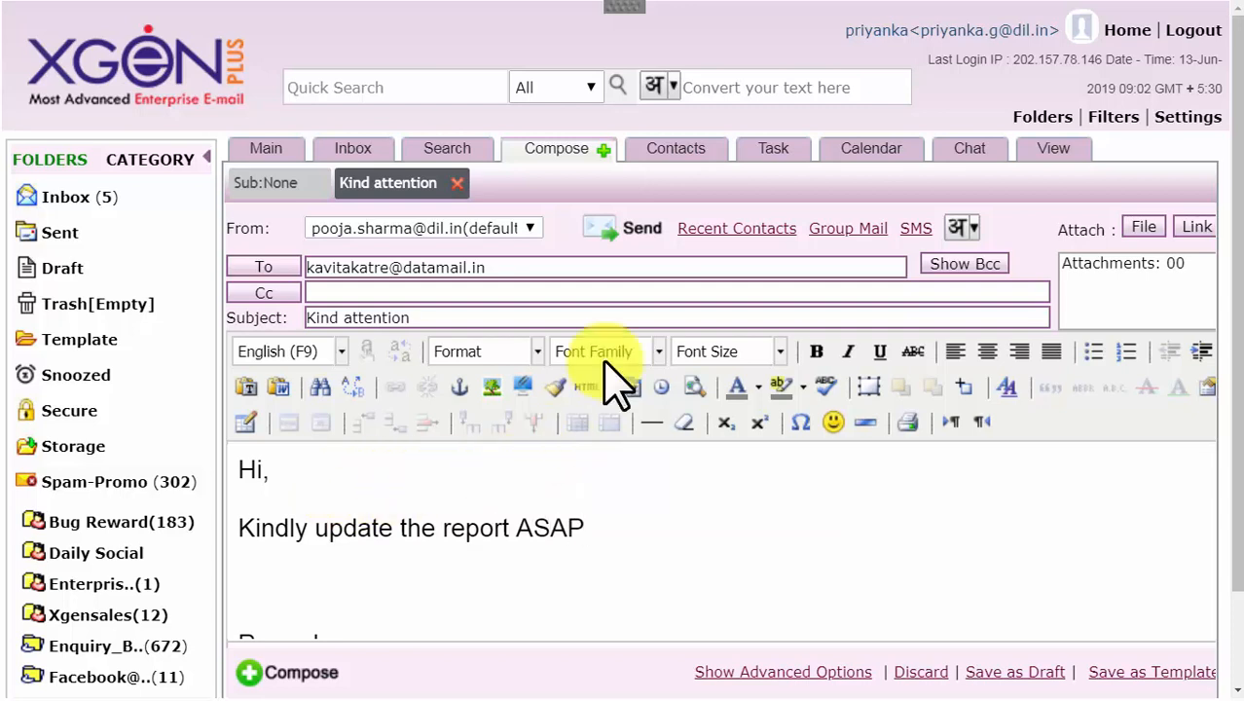
left_click(638, 251)
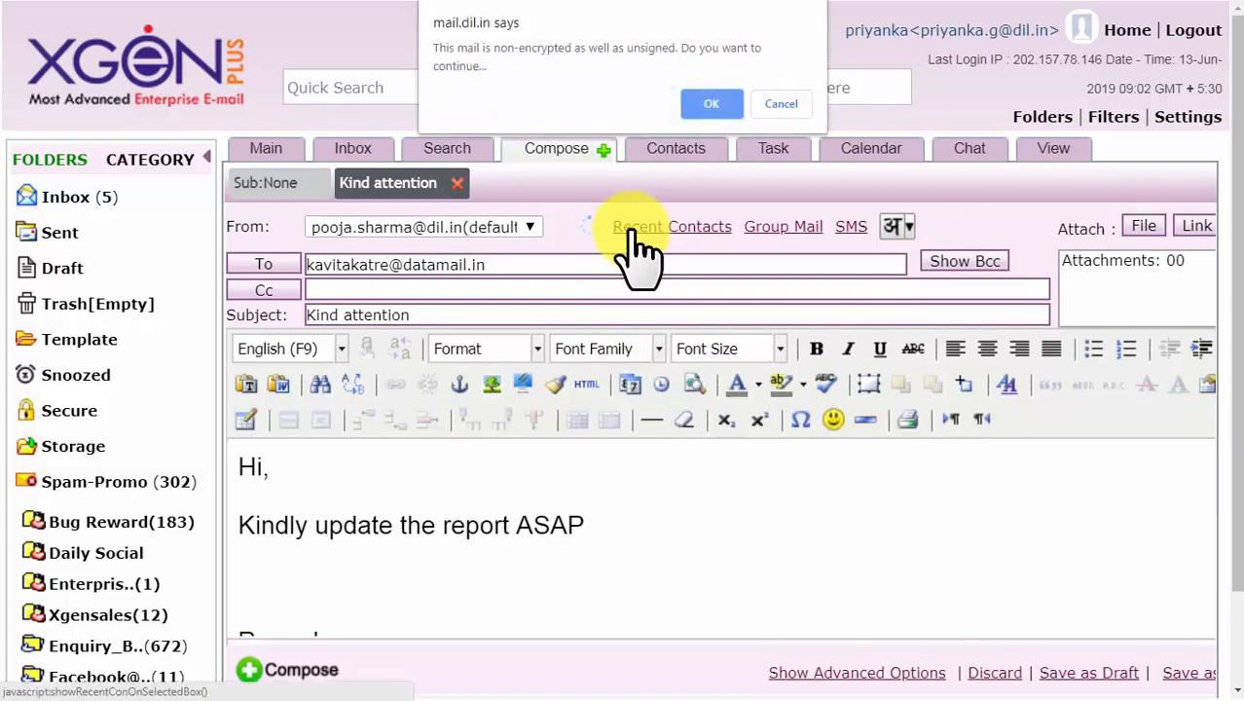
- Accept the unencrypted-mail warning and dismiss the 'Your mail has been sent' confirmation
left_click(706, 103)
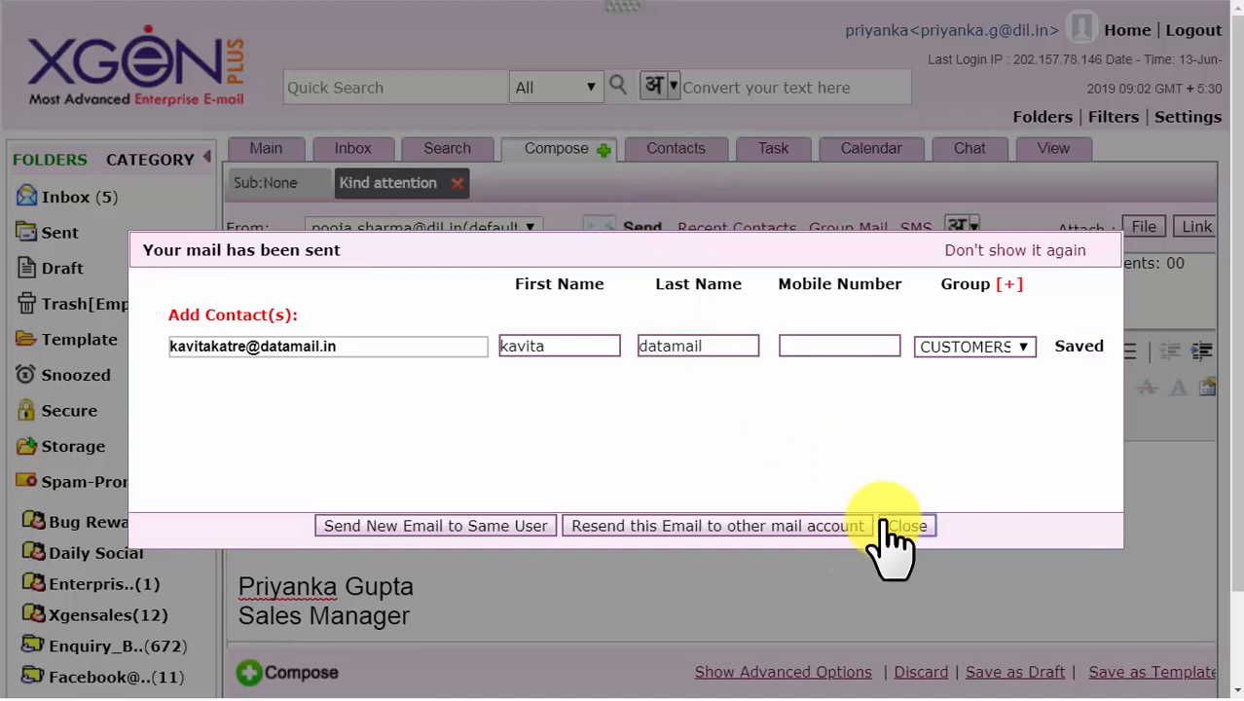
left_click(903, 526)
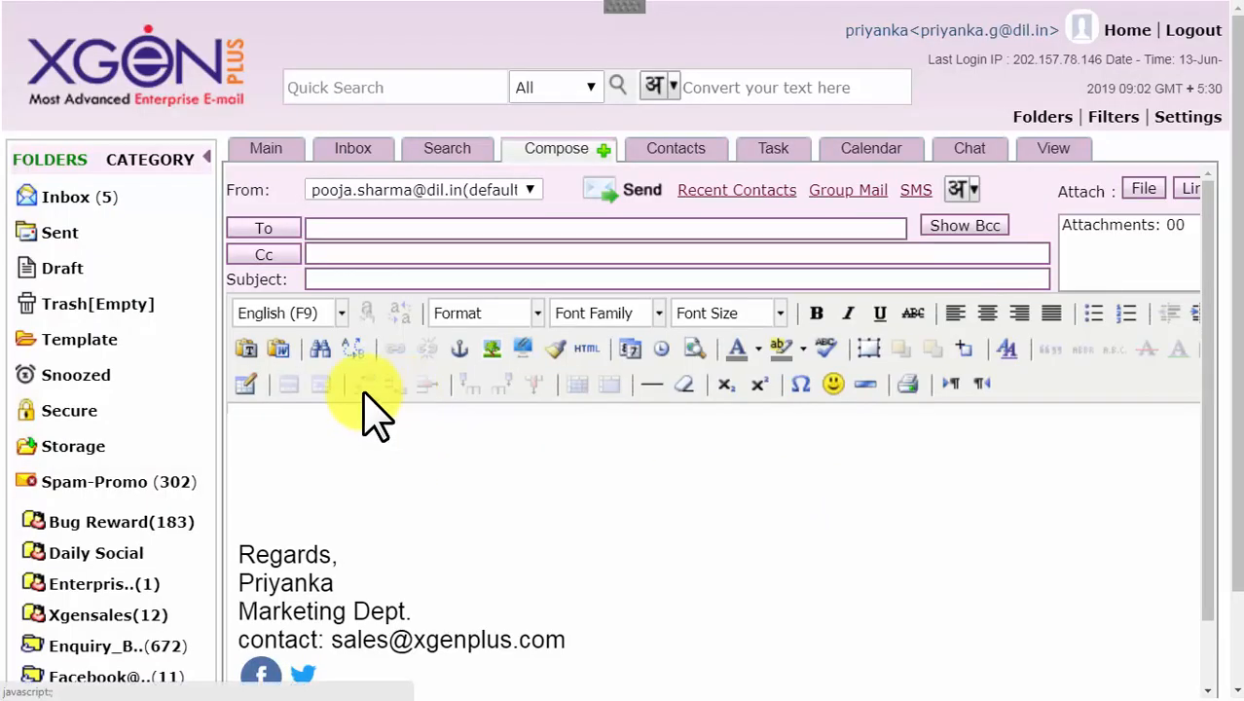
- Open the Kind attention mail in the Sent folder
left_click(72, 239)
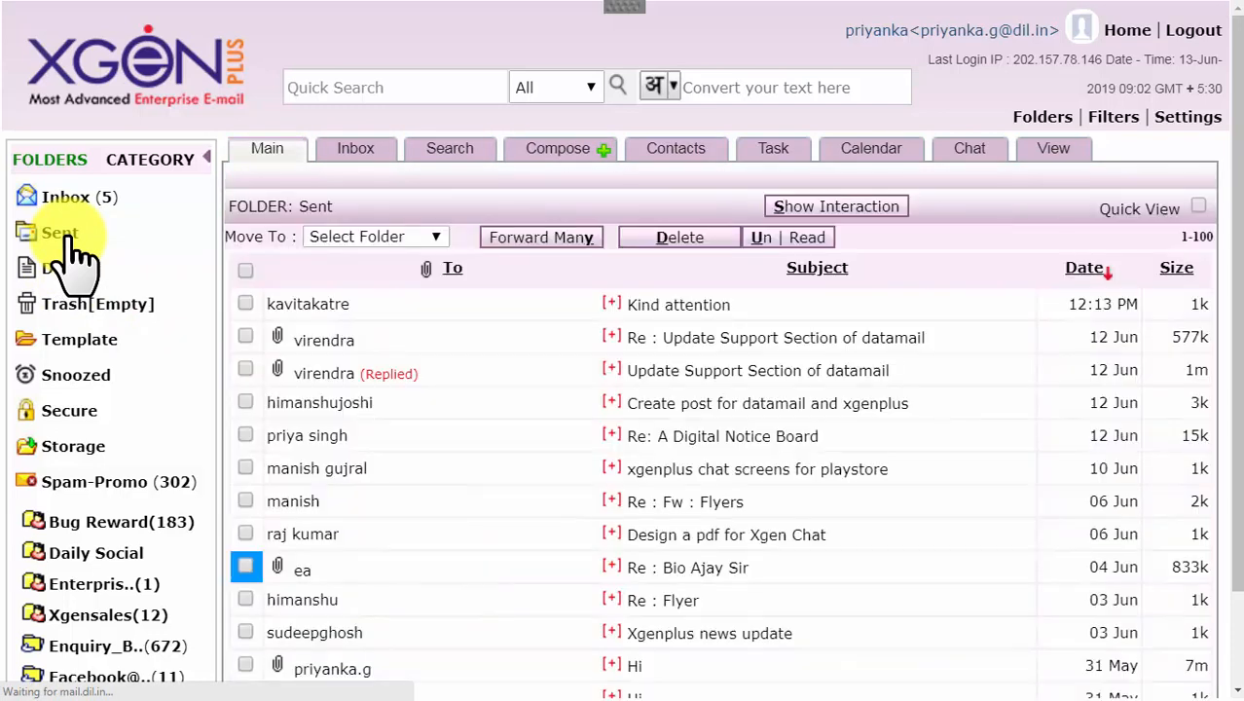
left_click(681, 307)
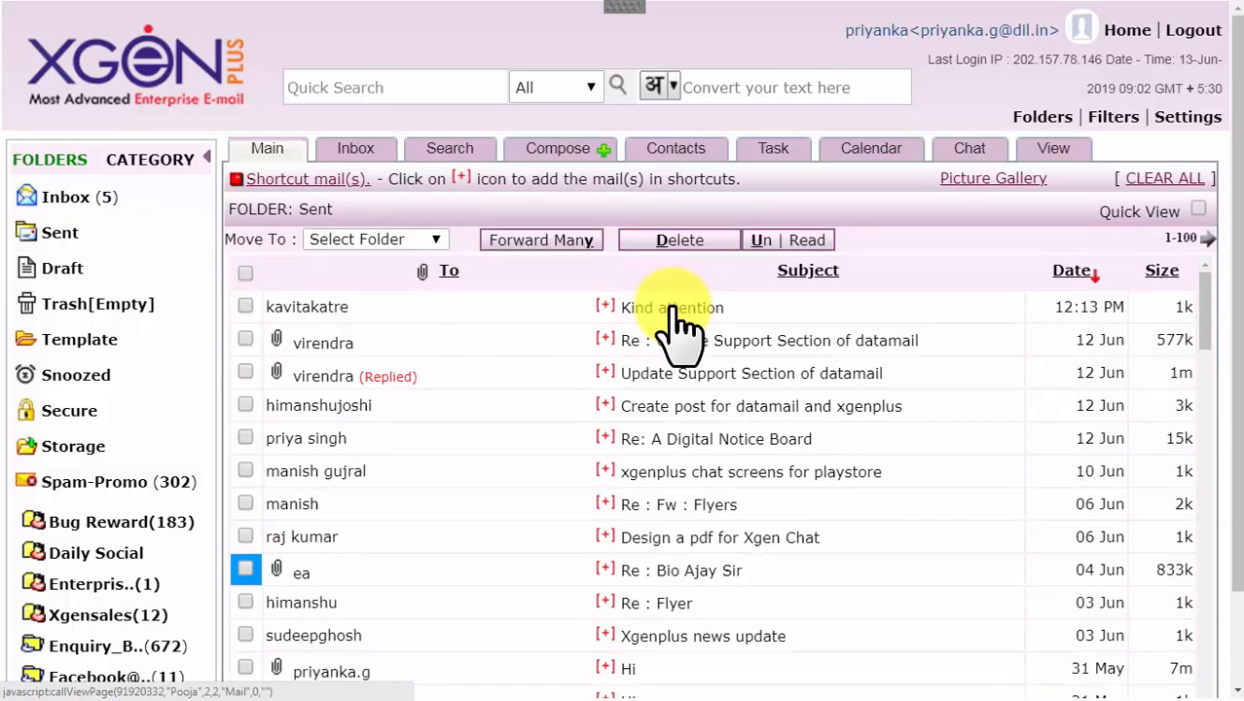
left_click(680, 309)
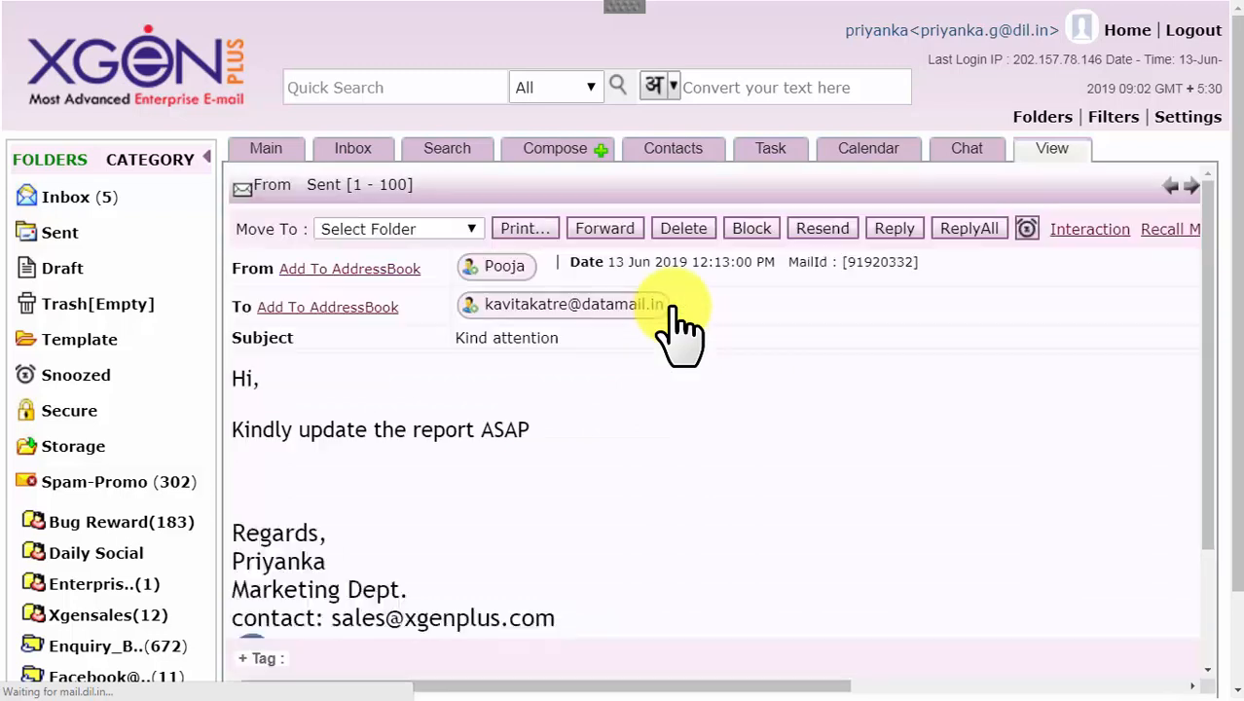
- Check the From contact's address against the signed-in account, closing without saving
left_click(491, 268)
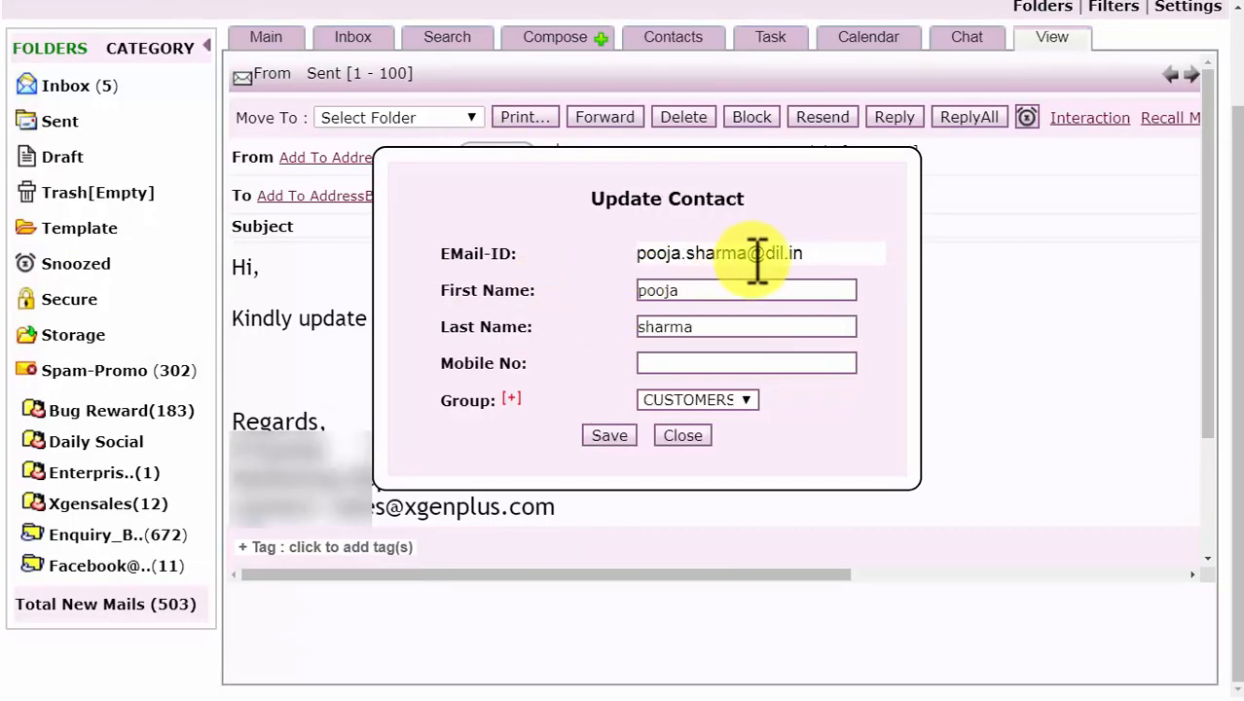
left_click(654, 251)
left_click_drag(654, 251, 794, 255)
left_click(684, 437)
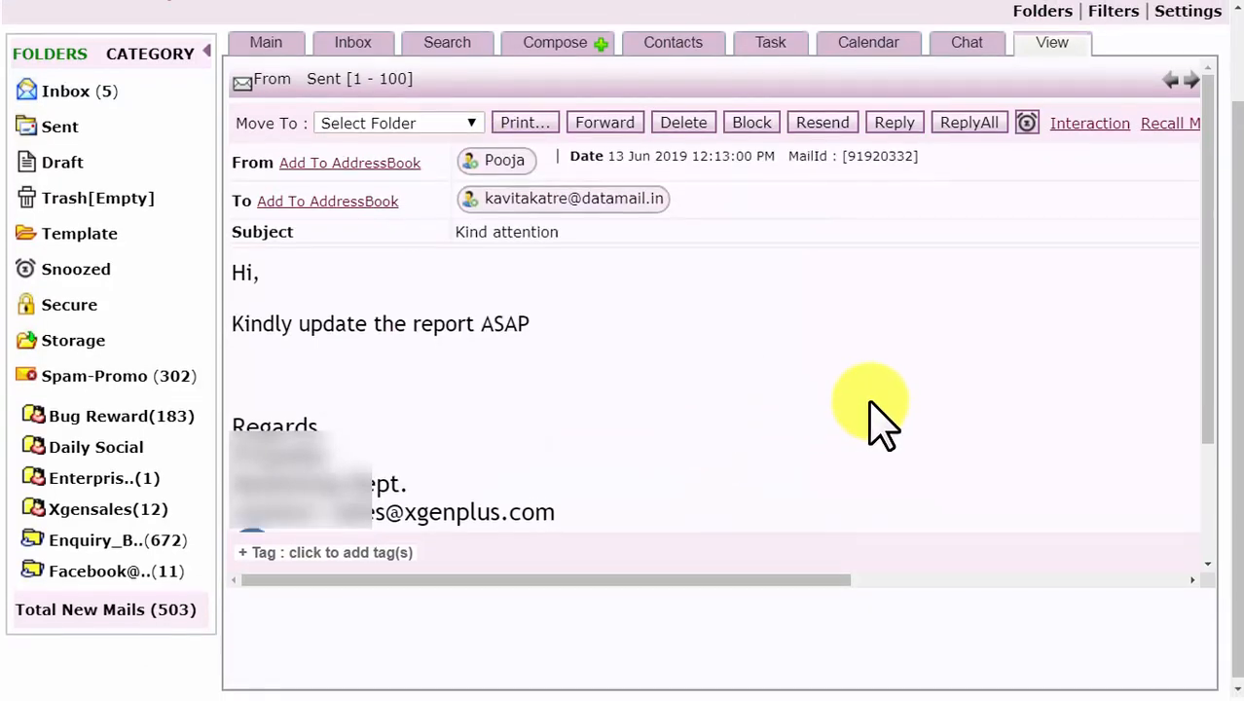
scroll(869, 422, "up", 2)
left_click_drag(845, 29, 1060, 29)
left_click(1059, 29)
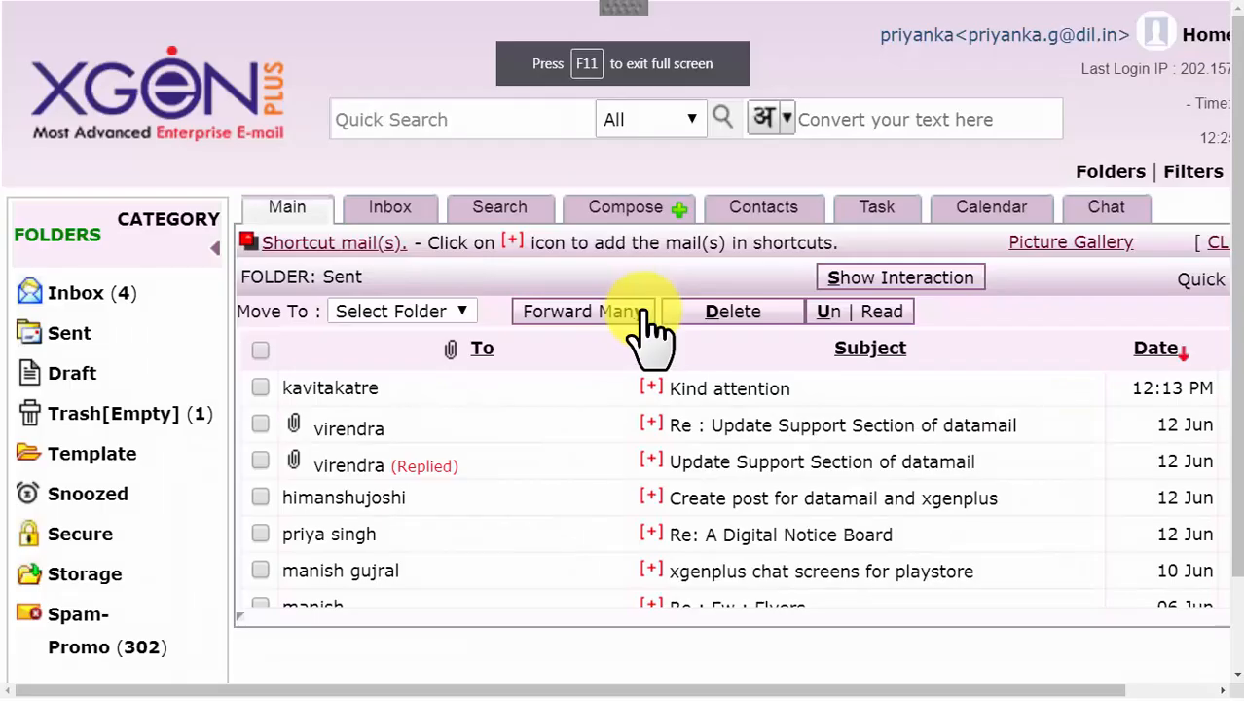
- From a new compose, open the sender-address dialog via '+/- Other Email Ids'
left_click(664, 216)
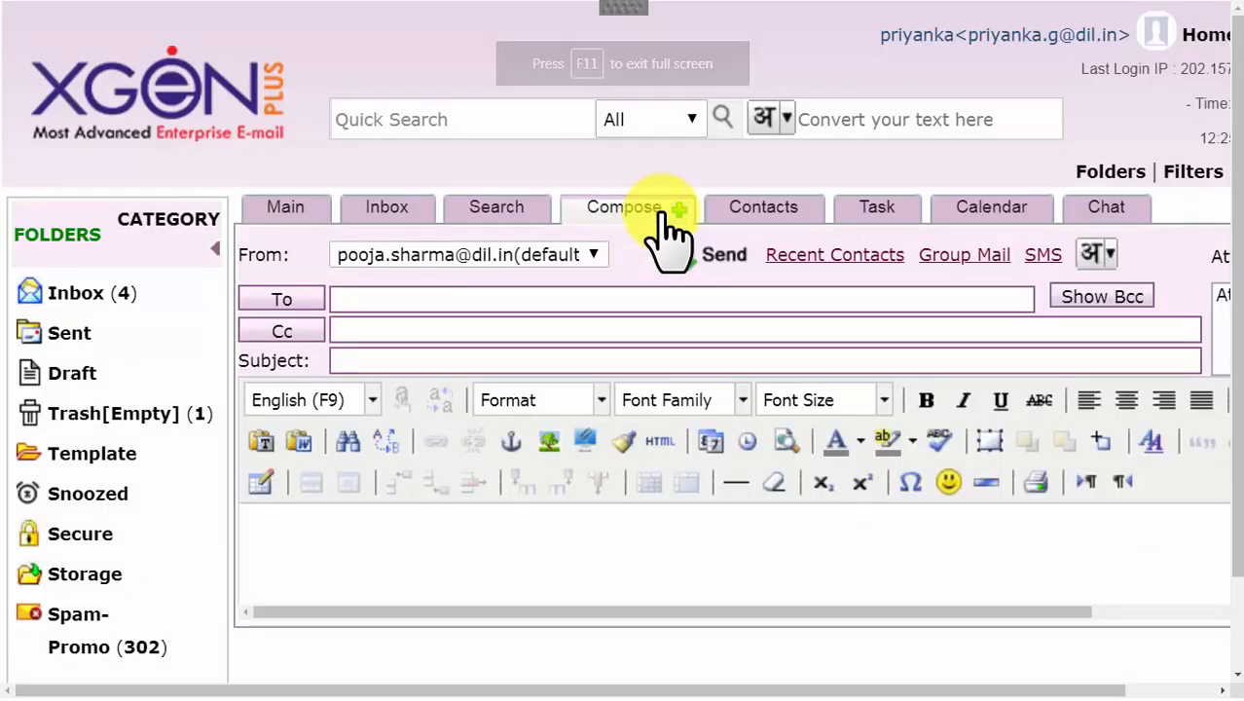
left_click(588, 256)
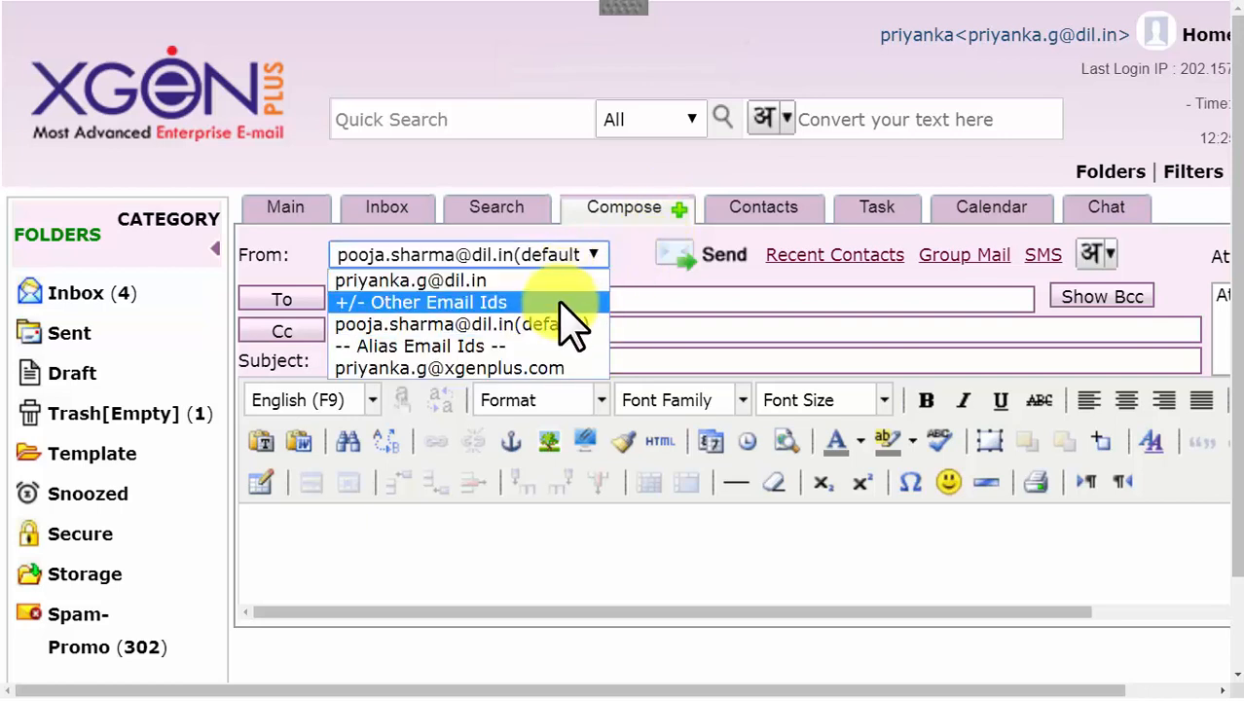
left_click(559, 302)
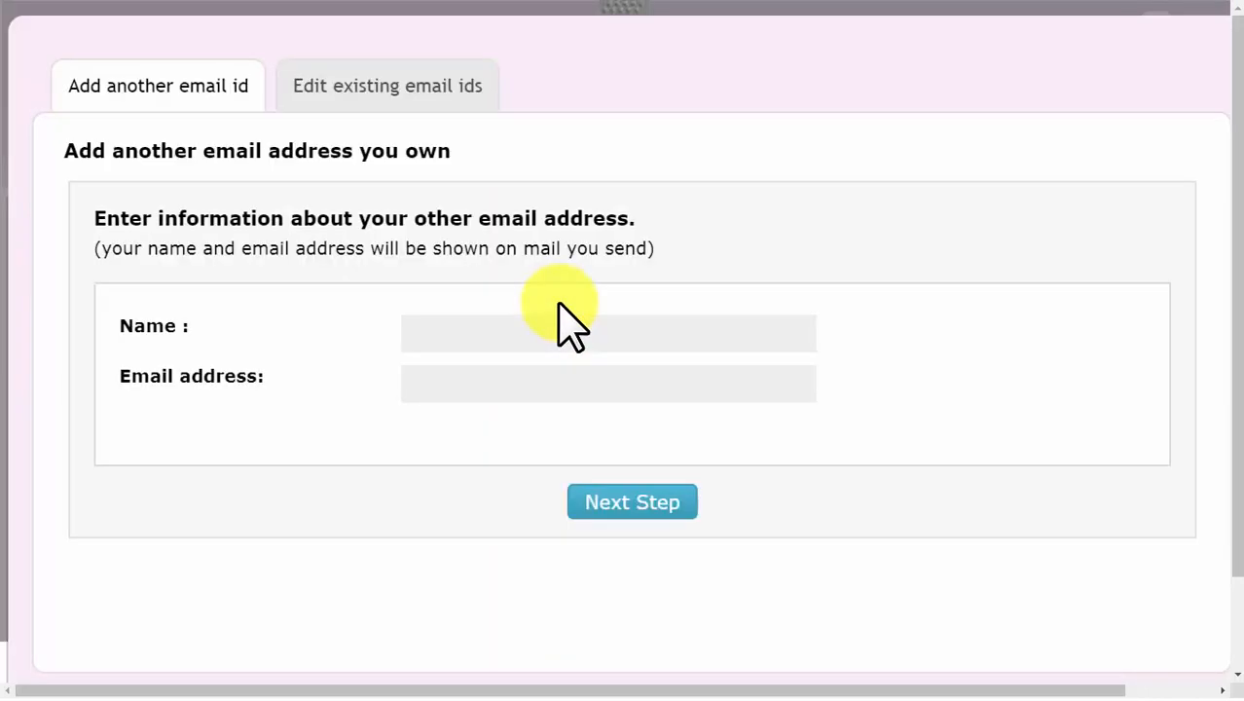
- Review the added address's settings, cancel without changes, and close the addresses window
left_click(395, 95)
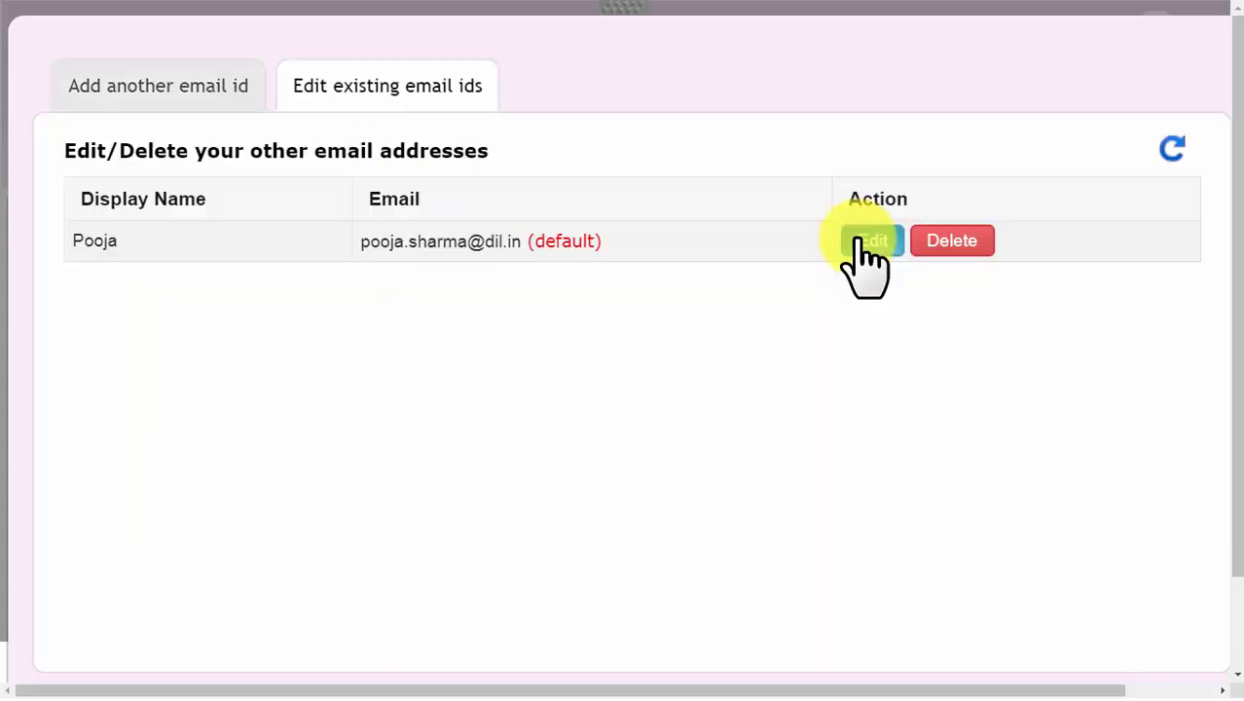
left_click(858, 242)
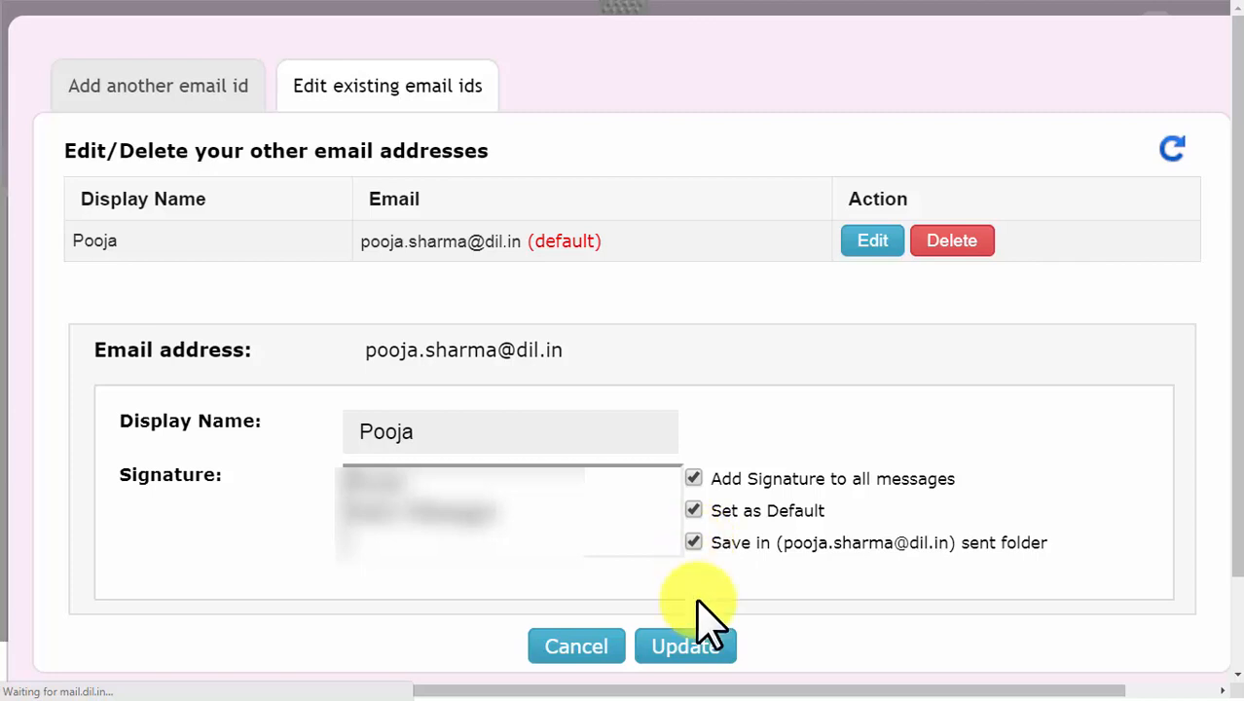
left_click(685, 646)
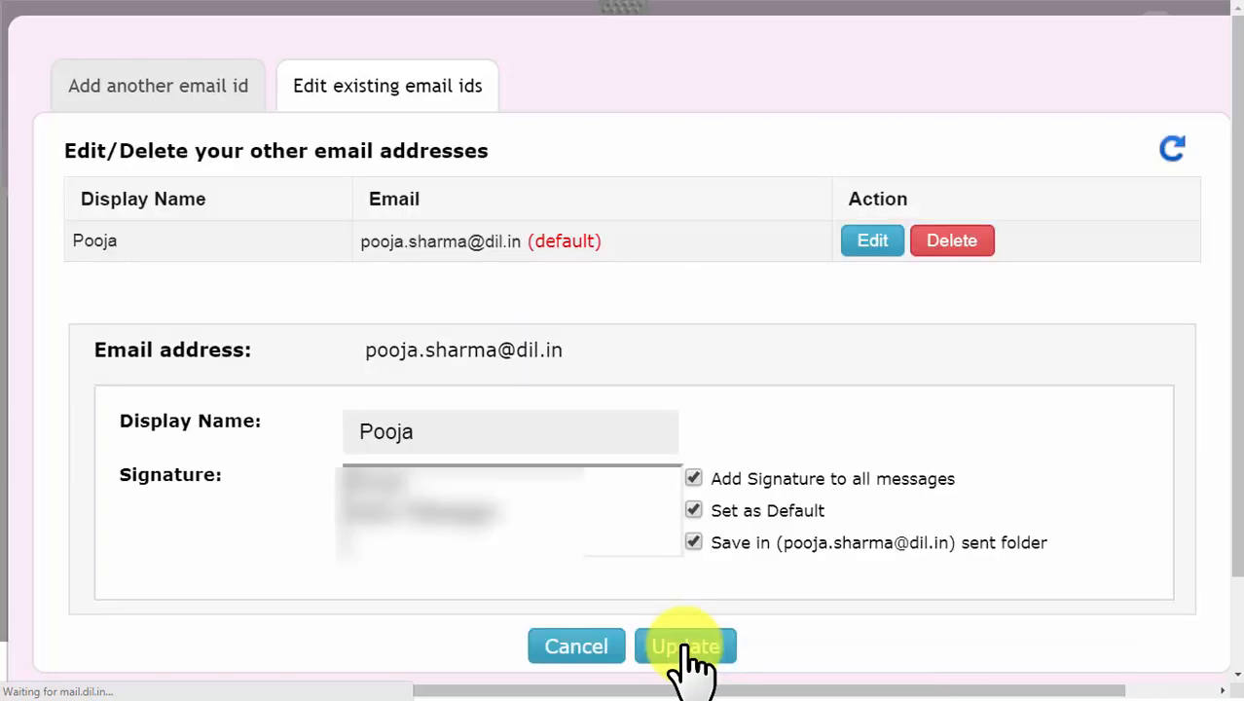
left_click(581, 650)
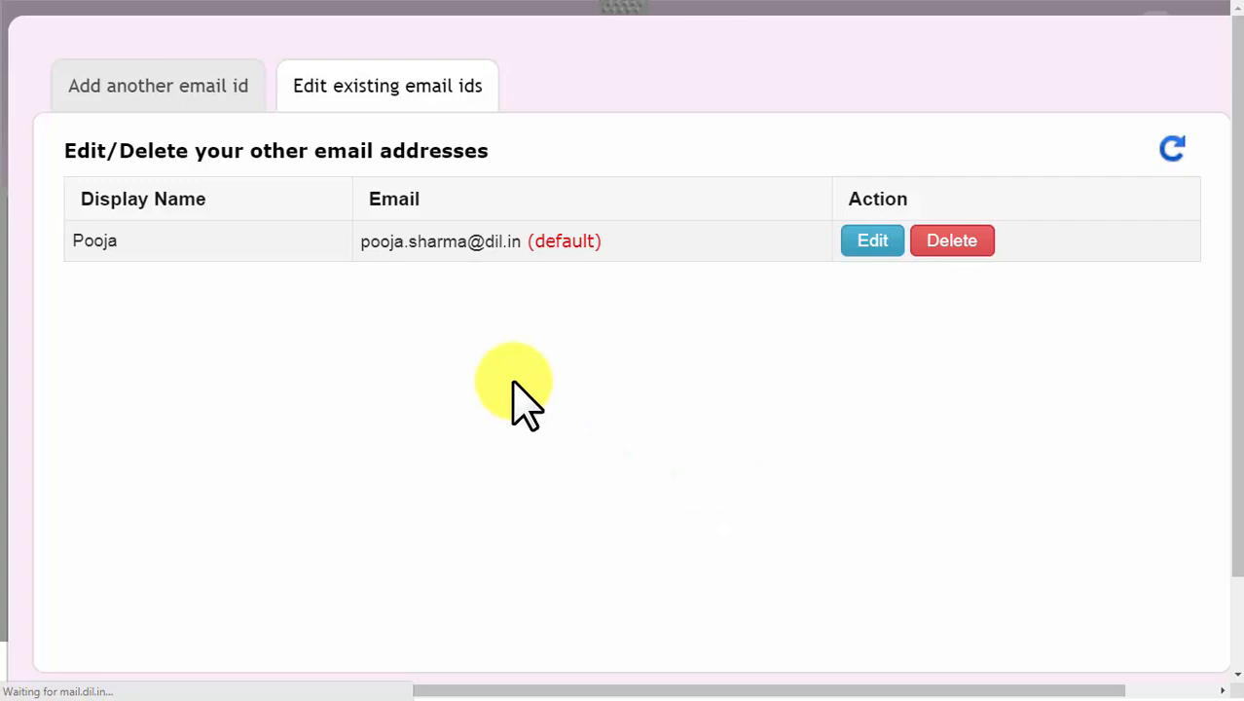
key("ctrl+plus")
key("ctrl+minus")
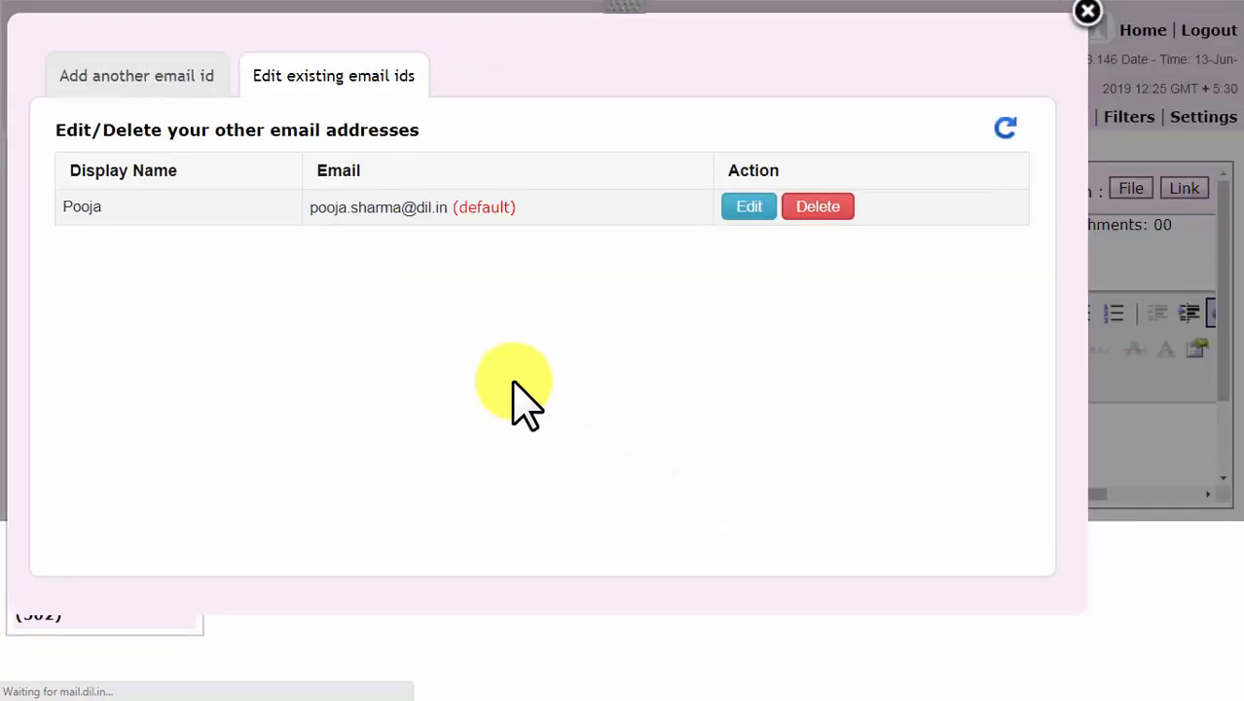
left_click(1089, 16)
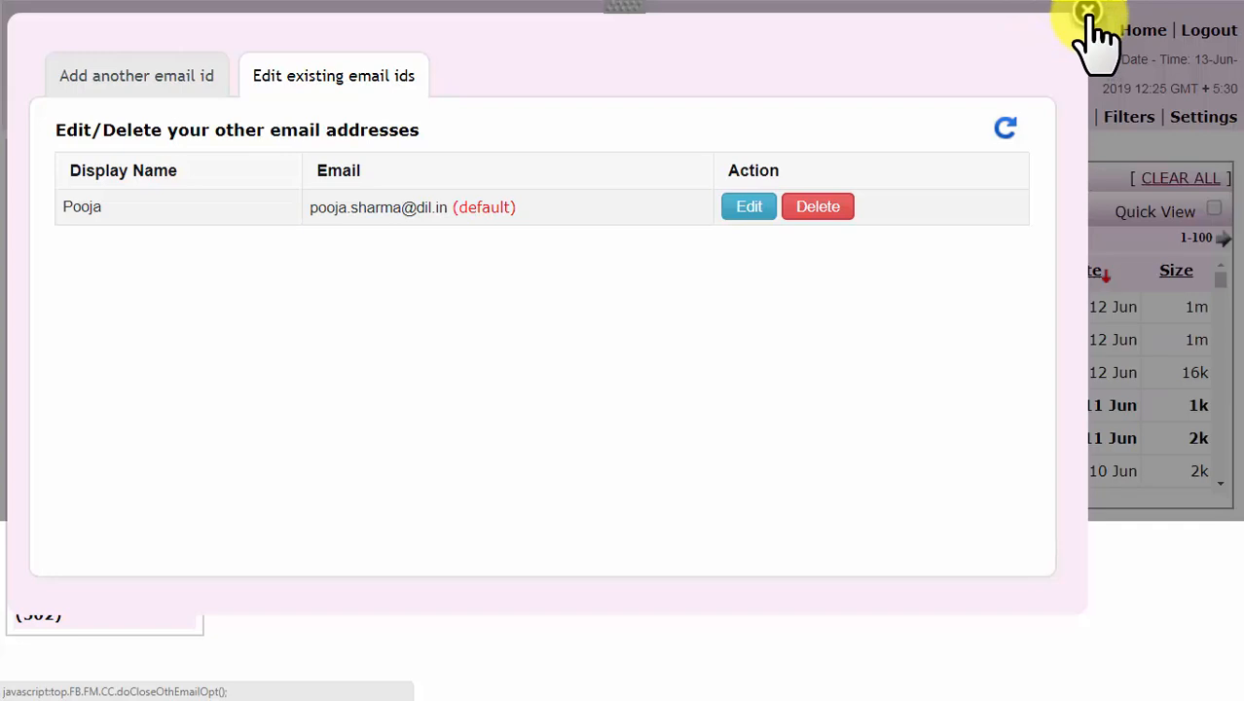
left_click(1088, 13)
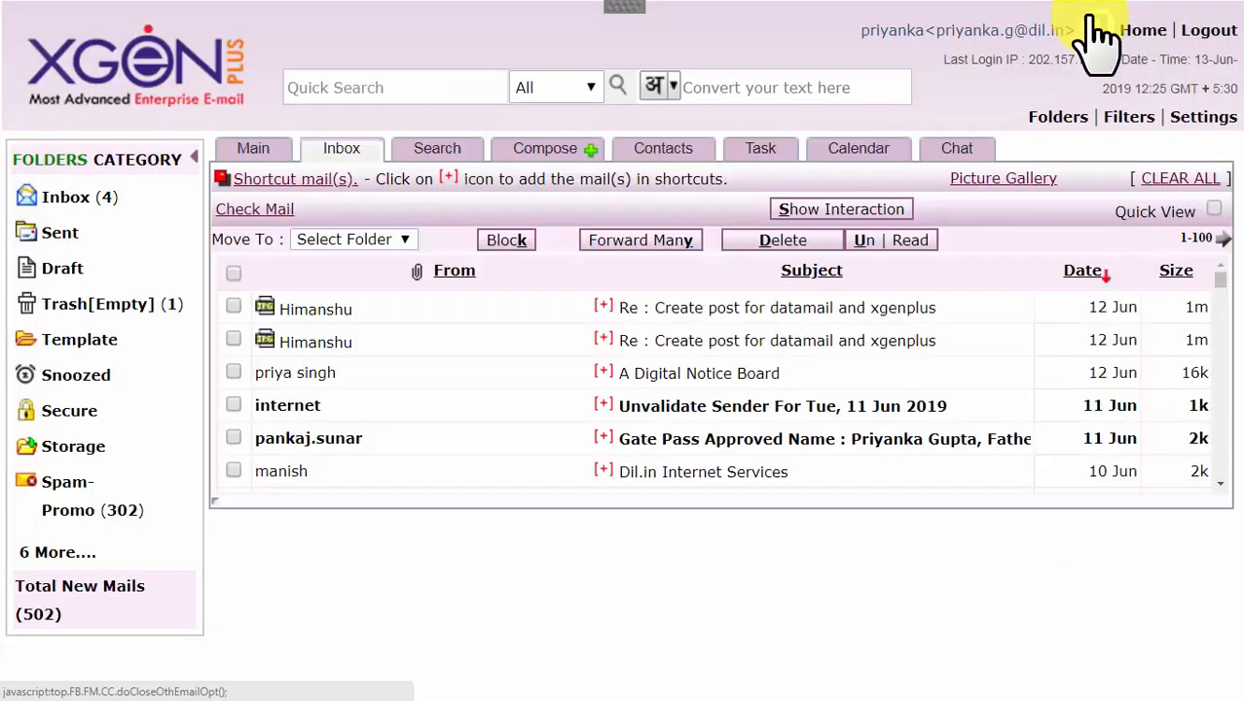
- Start a new email addressed to the saved contact picked from the suggestions
left_click(551, 156)
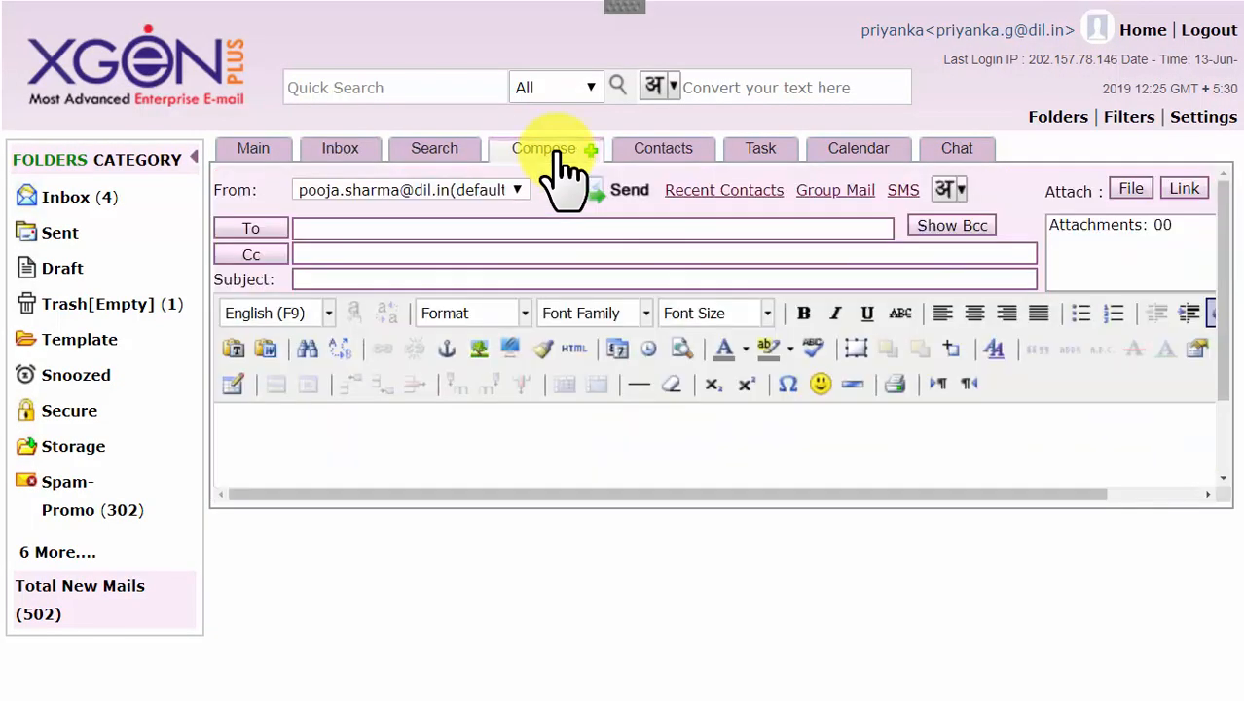
left_click(591, 230)
type("kavita")
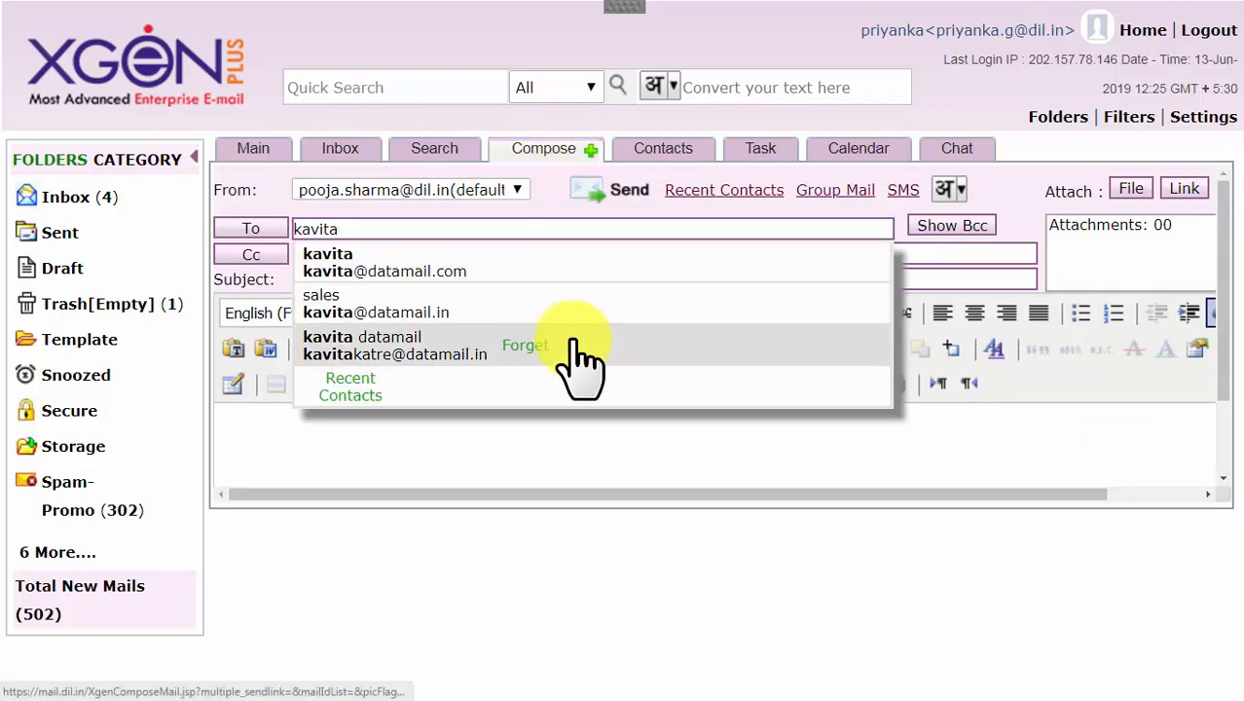
left_click(574, 345)
- Add subject 'Enabled Save To Sent Folder' and body 'Hi,', then send it unencrypted
left_click(487, 279)
type("En")
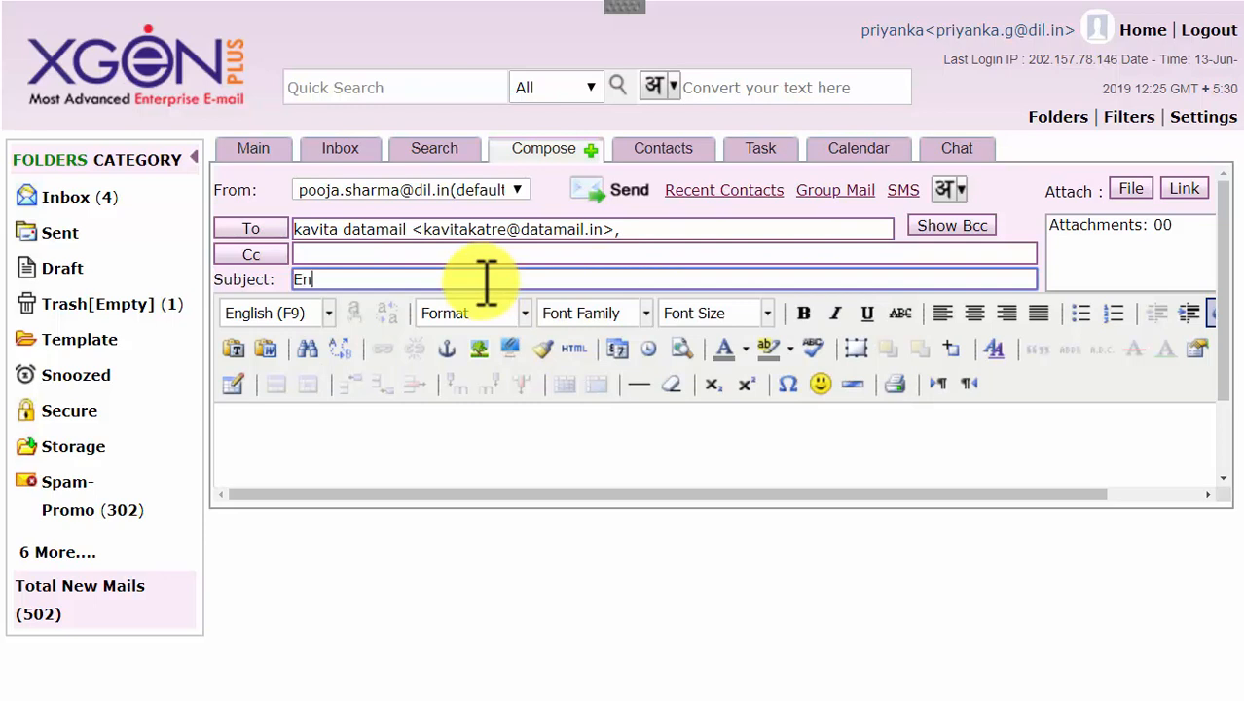
type("abled Sabeve To Sent Folder")
left_click(432, 440)
type("Hi,")
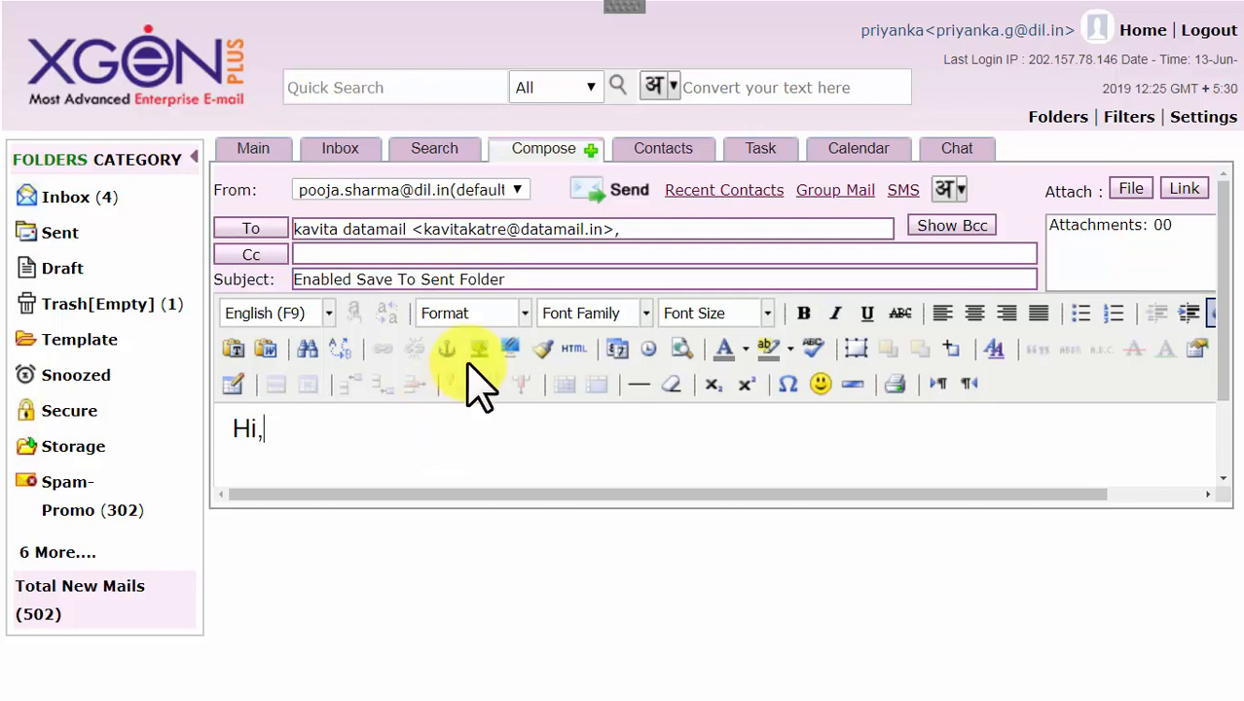
left_click(594, 194)
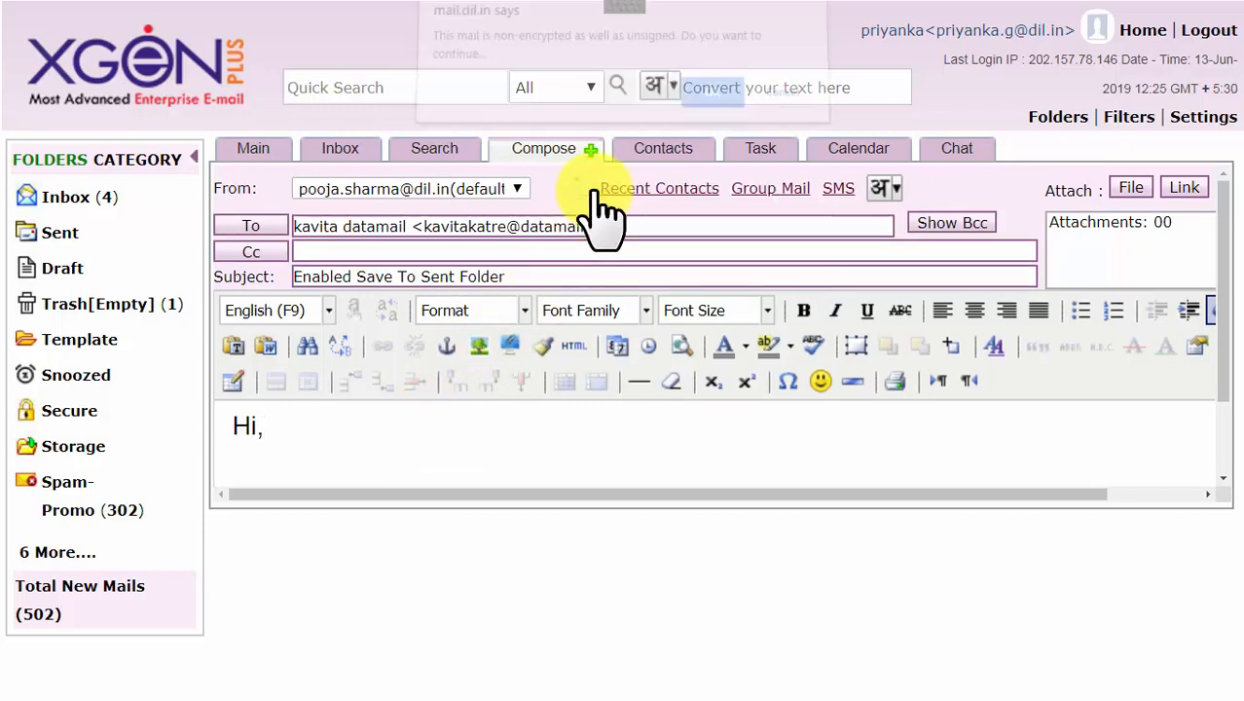
left_click(708, 105)
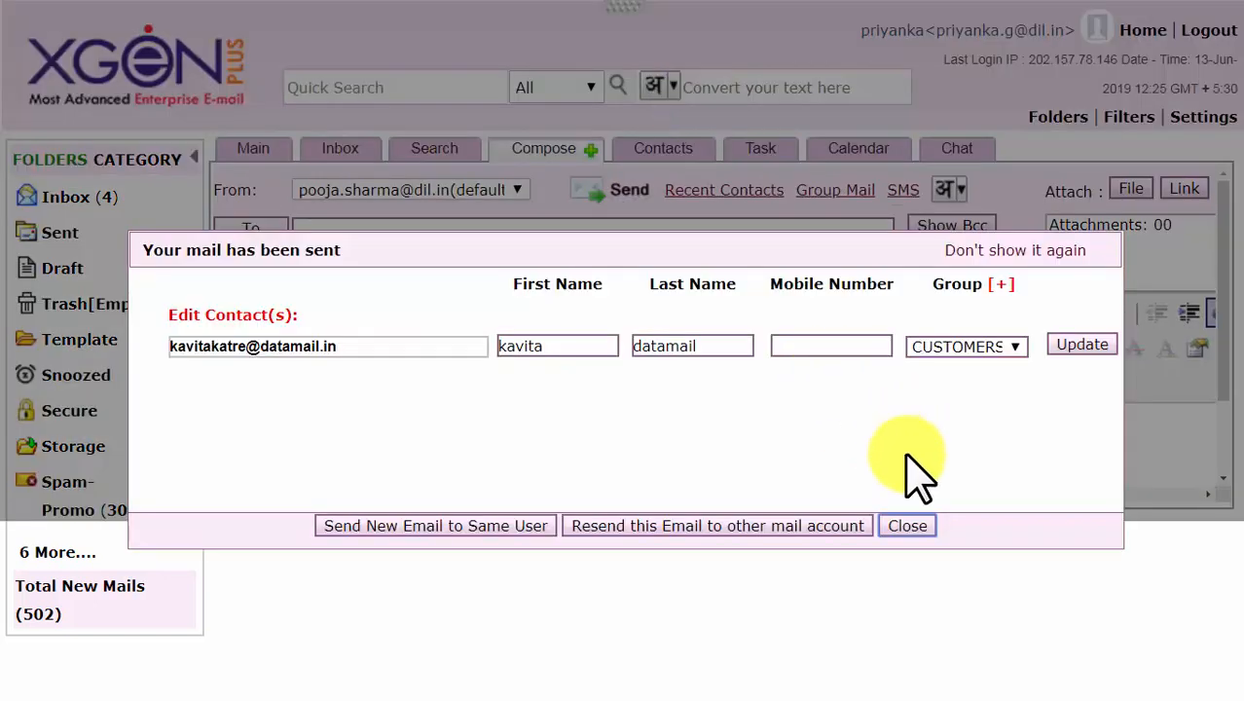
- Dismiss the mail-sent confirmation and check the Sent folder
left_click(909, 526)
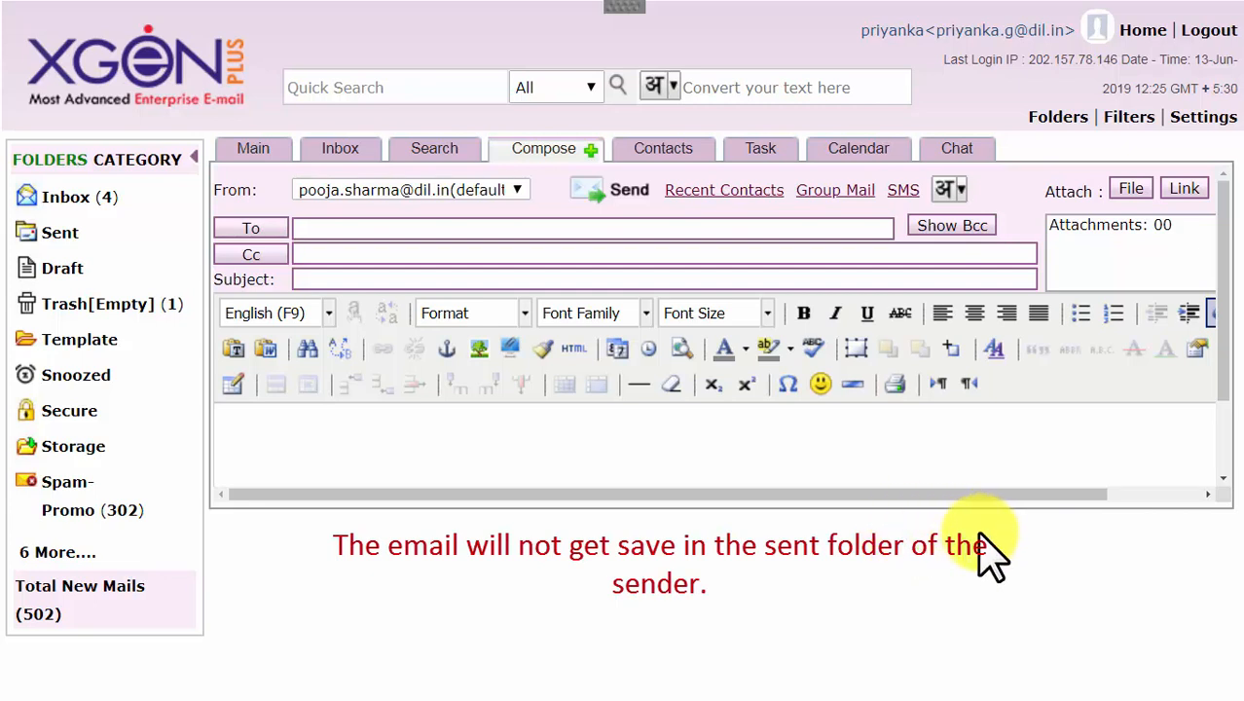
left_click(69, 239)
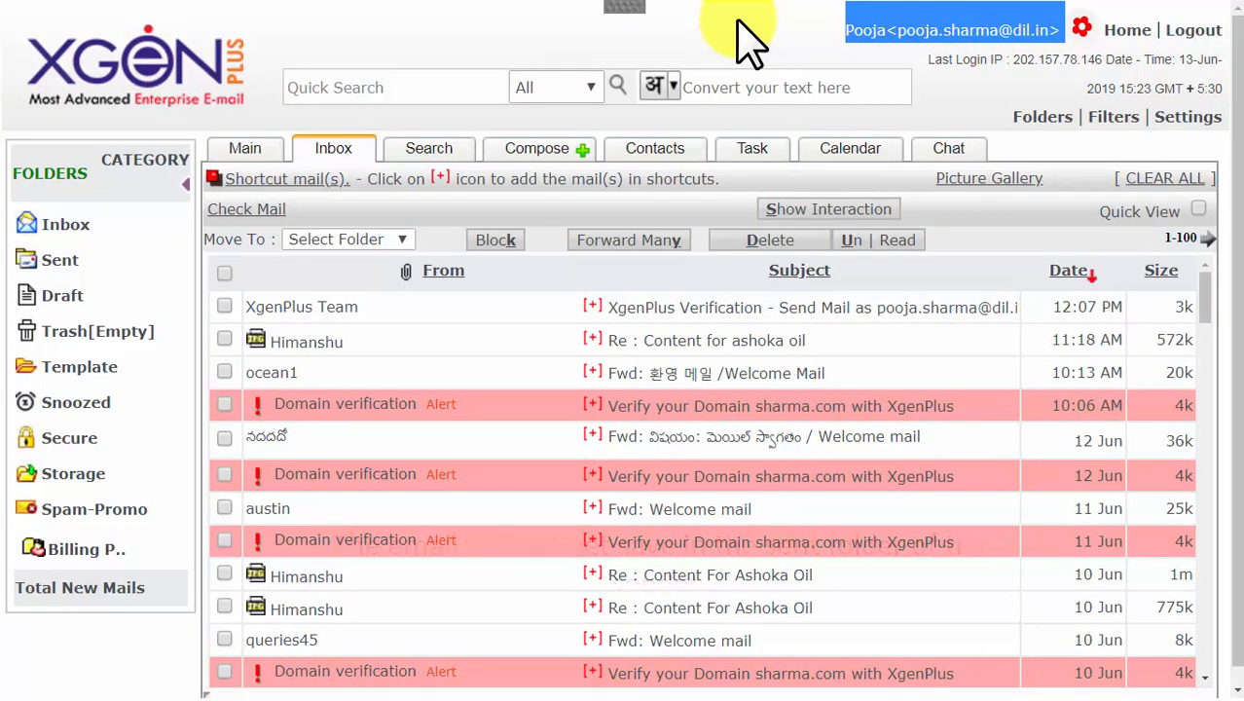
- Open 'Enabled Save To Sent Folder' in the sender's Sent folder and inspect the From contact's sent-by note
left_click(737, 20)
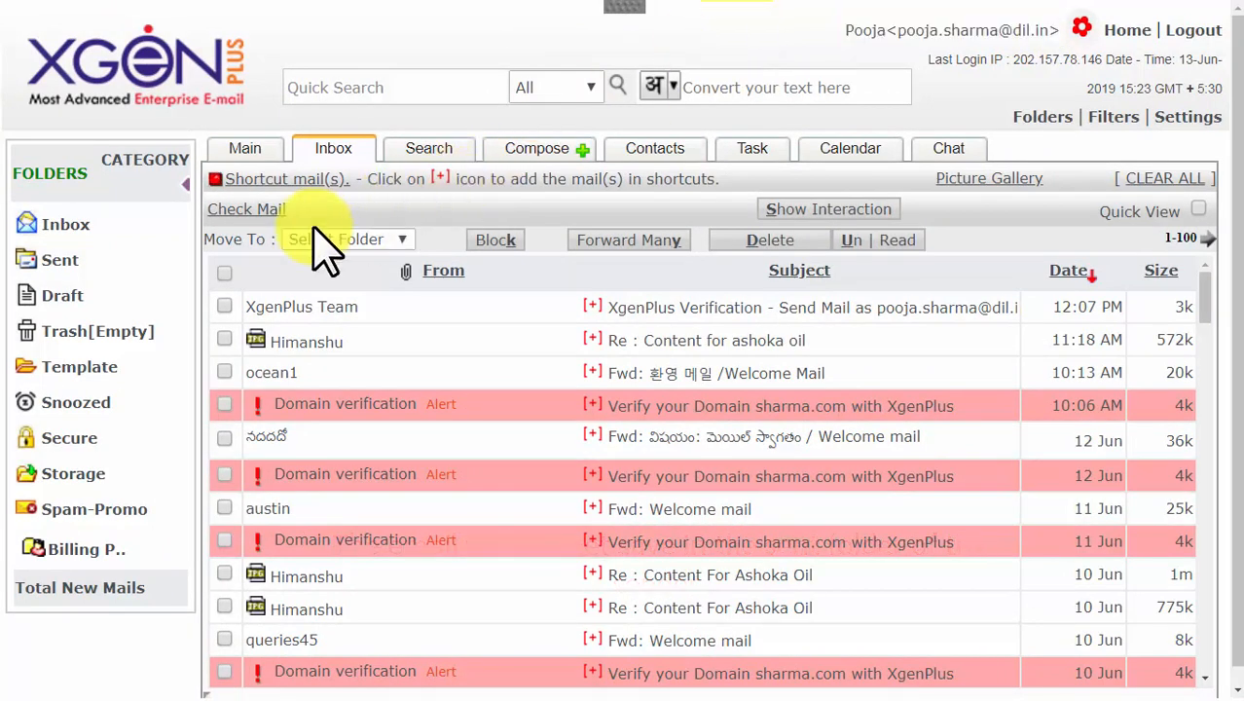
left_click(61, 263)
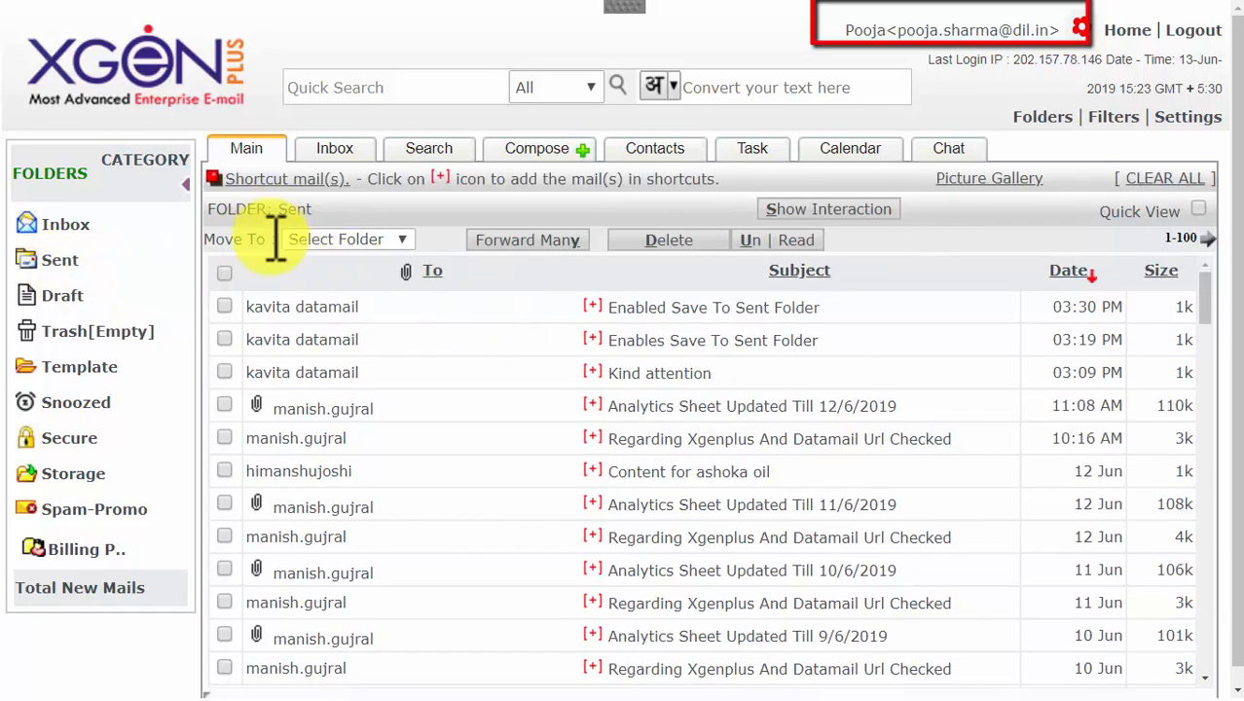
left_click(278, 329)
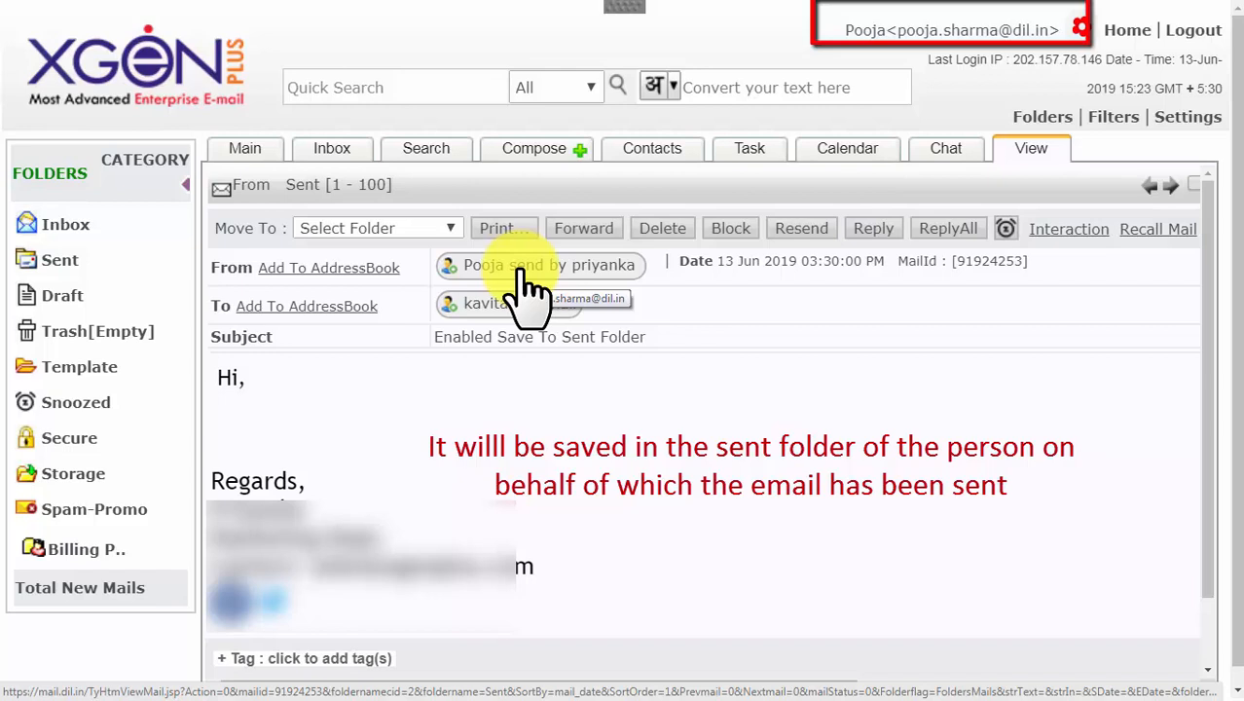
left_click(523, 274)
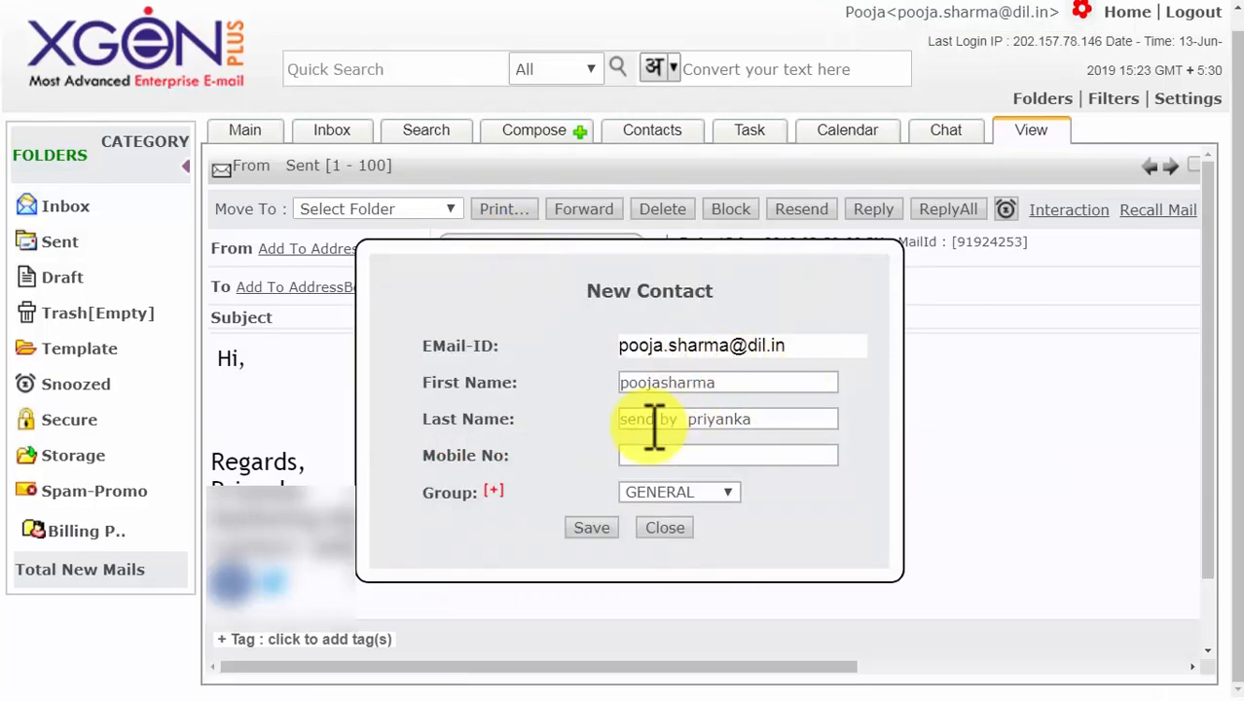
left_click_drag(647, 420, 731, 419)
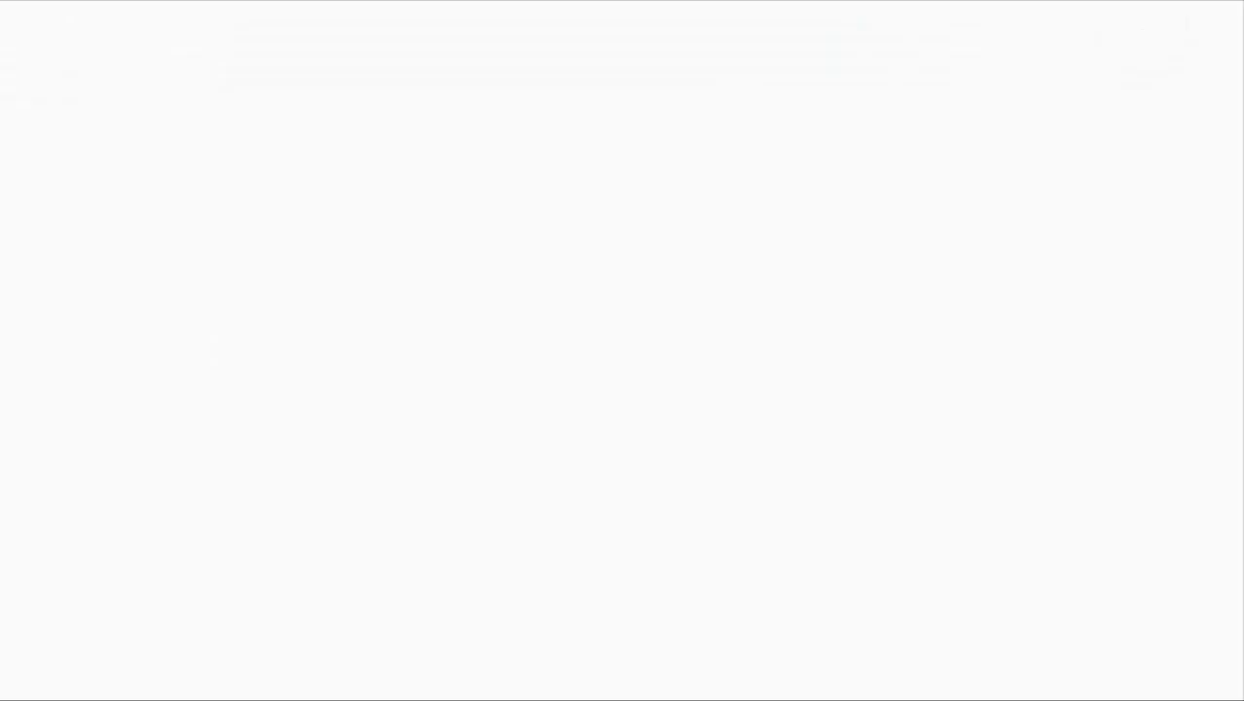